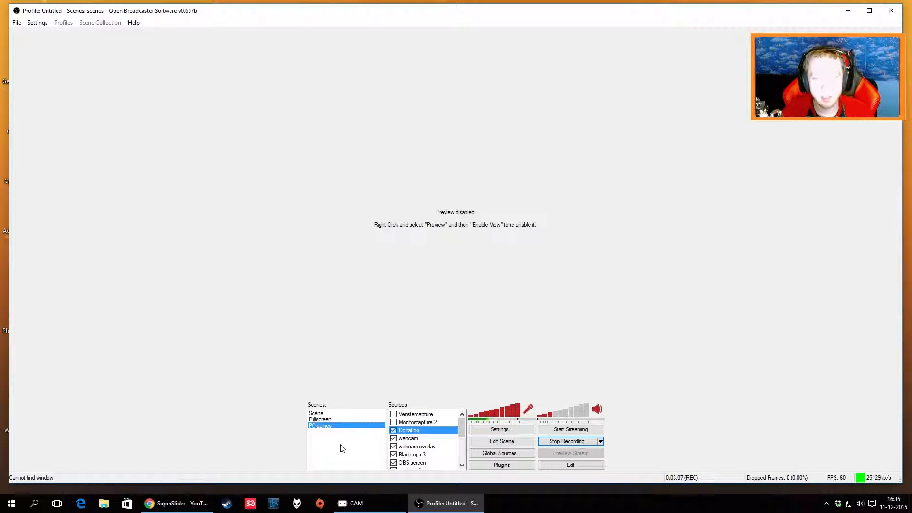
Hide and show the webcam-overlay source in the PC games scene several times, leaving it enabled.
click(330, 421)
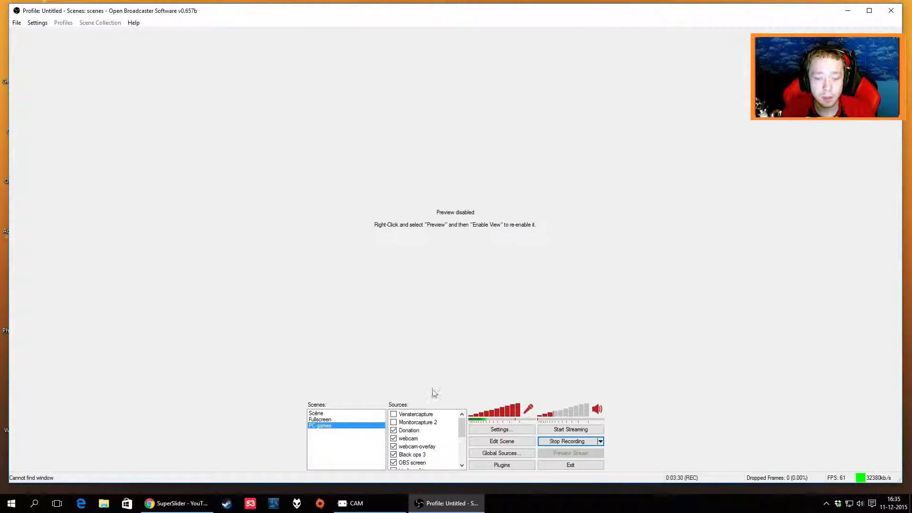
scroll(425, 430, down, 1)
click(426, 431)
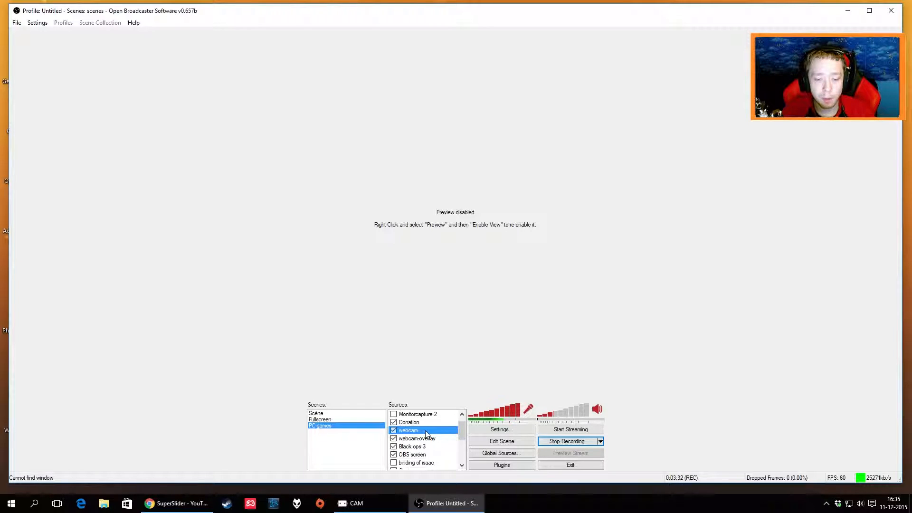
click(402, 439)
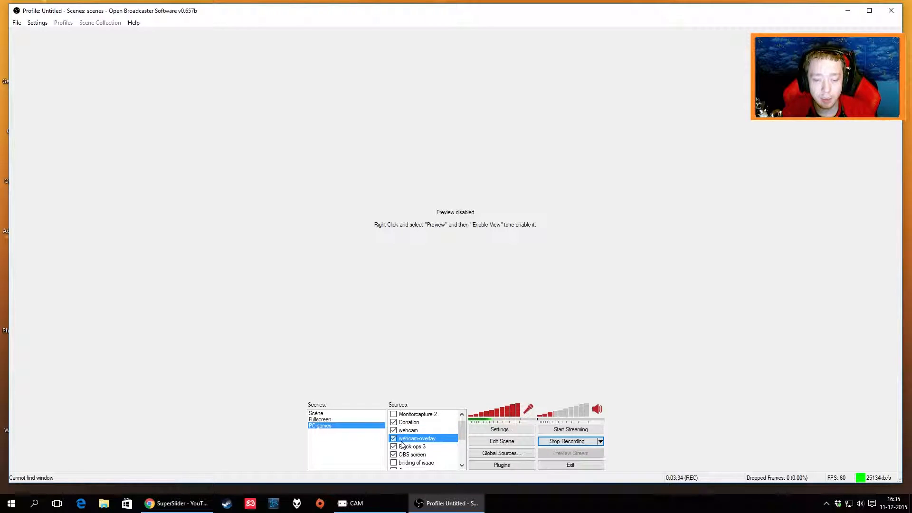
click(393, 439)
click(393, 439)
click(393, 439)
click(394, 439)
click(393, 439)
click(394, 439)
click(393, 439)
click(394, 439)
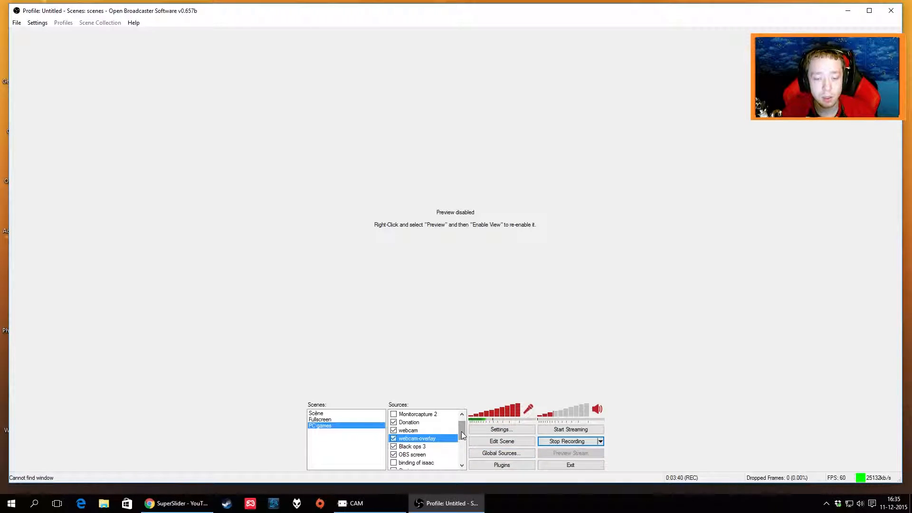
Hide the OBS screen source in the PC games scene and show it again.
scroll(404, 444, down, 1)
click(411, 447)
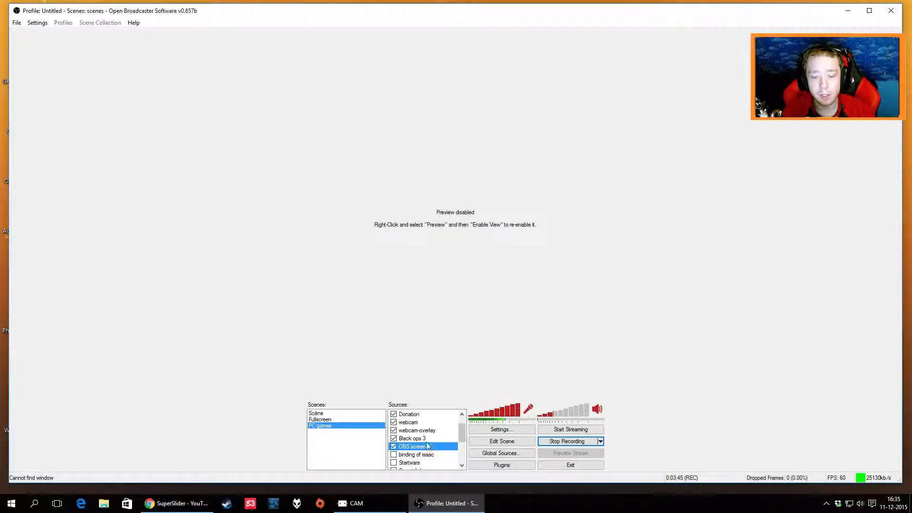
click(394, 447)
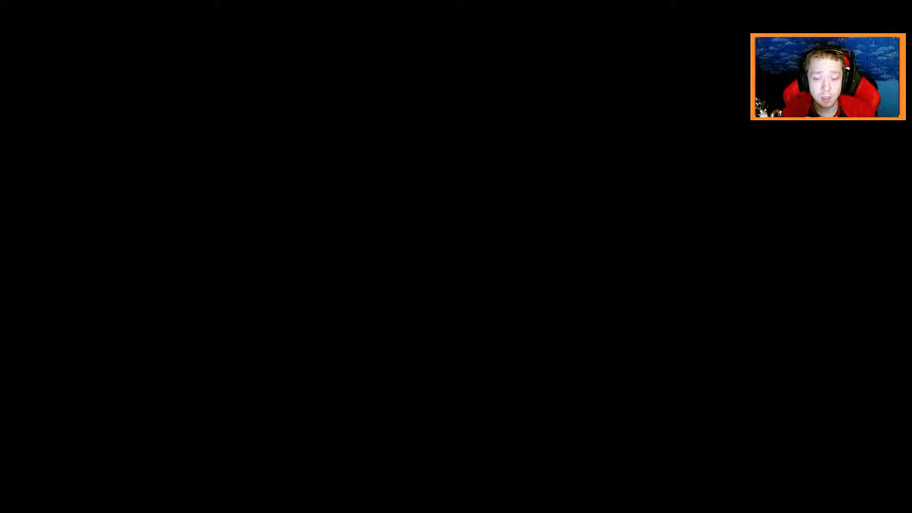
click(394, 446)
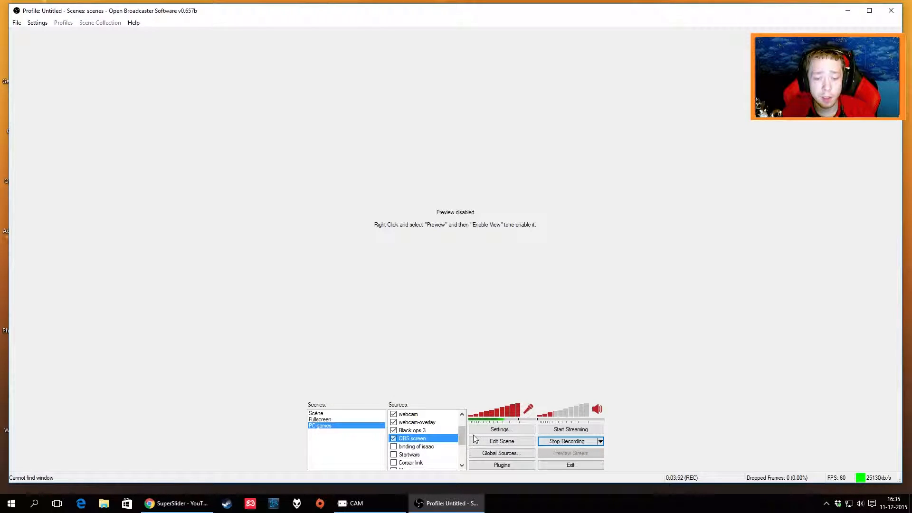
drag(464, 434, 464, 427)
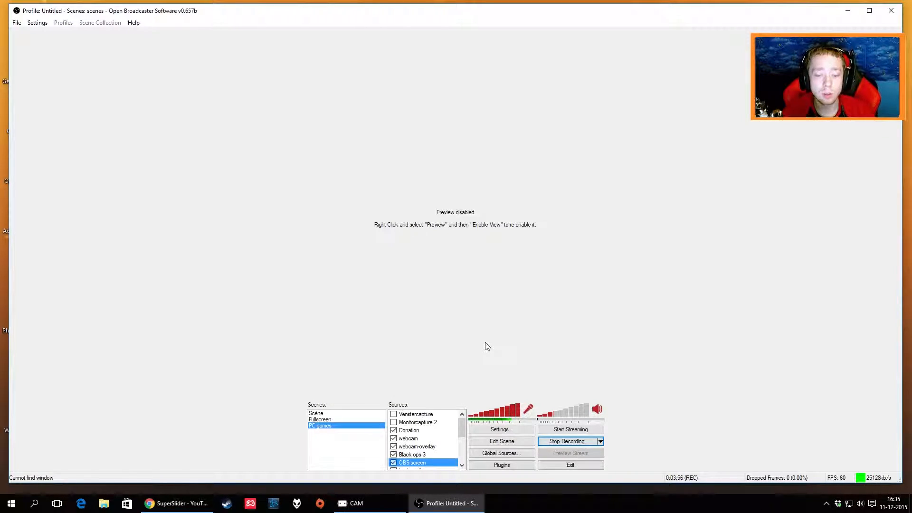
Try to add a new scene named XBOX.
right_click(339, 450)
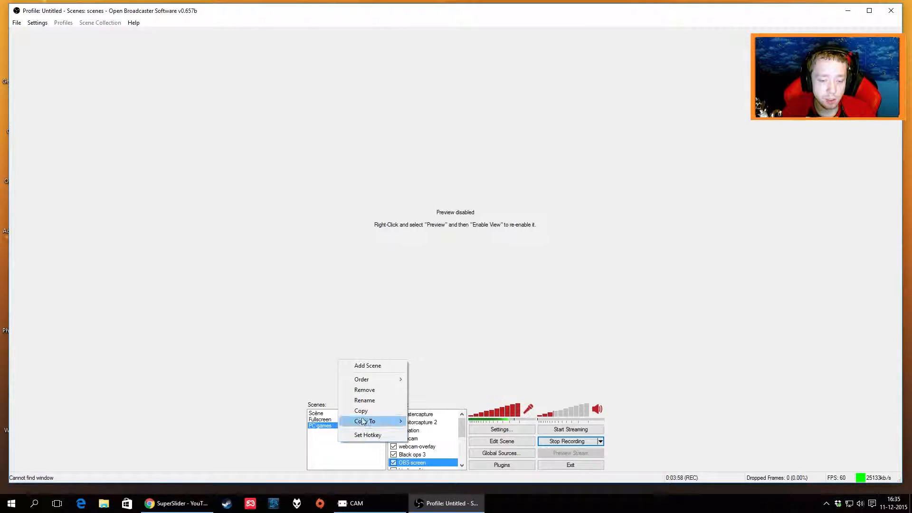
click(369, 367)
text(XBOX)
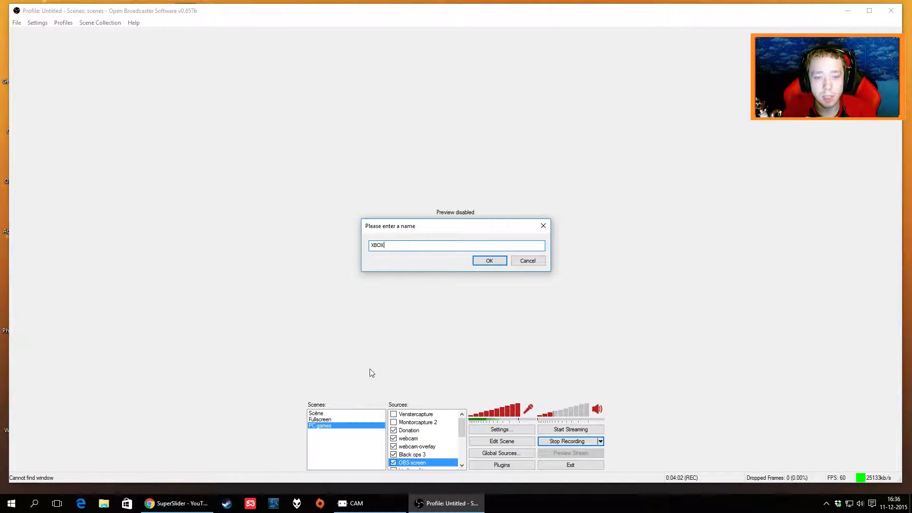
click(525, 264)
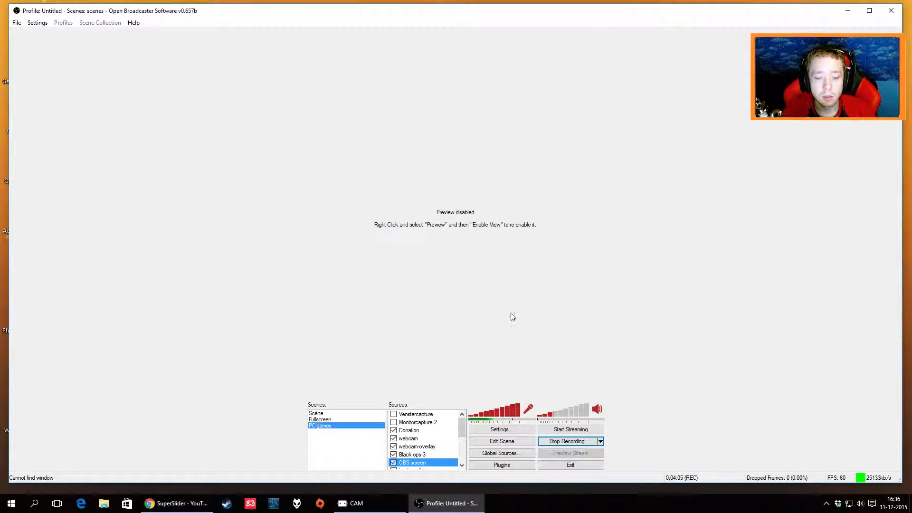
Look through the source types that can be added to the PC games scene.
click(437, 430)
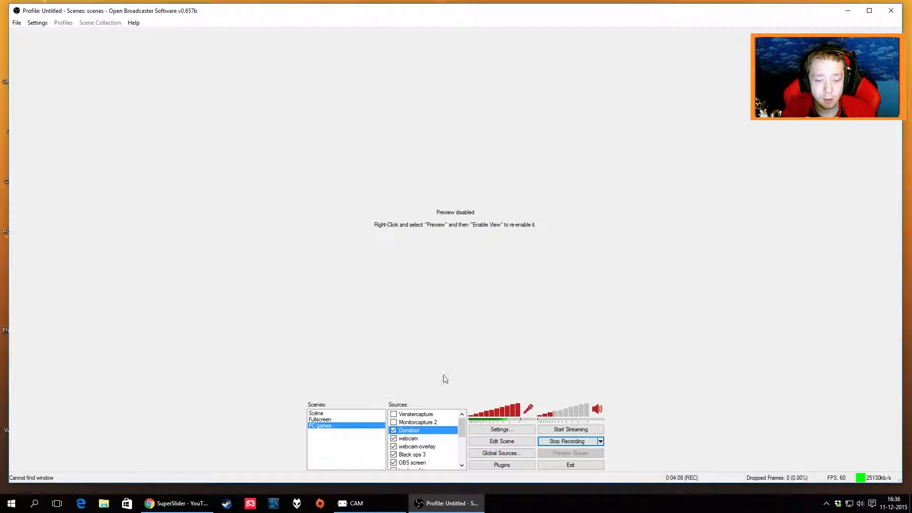
right_click(438, 431)
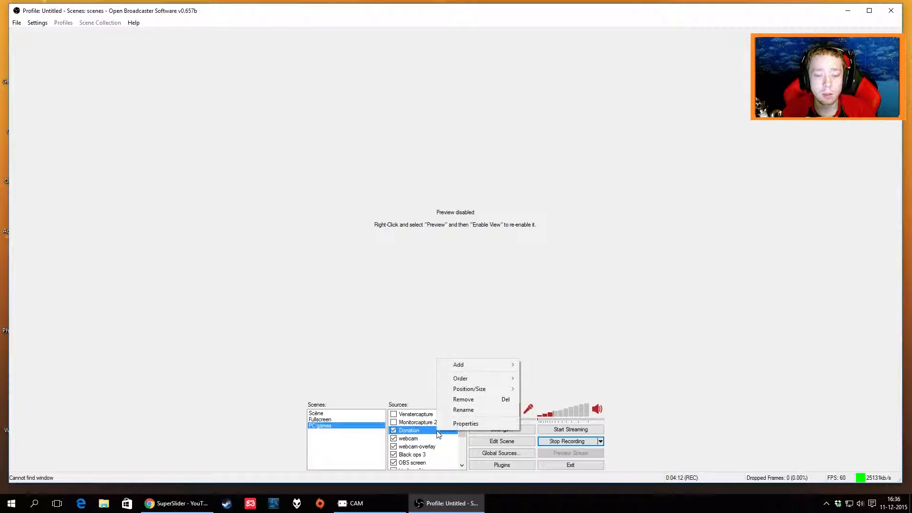
mouse_move(482, 370)
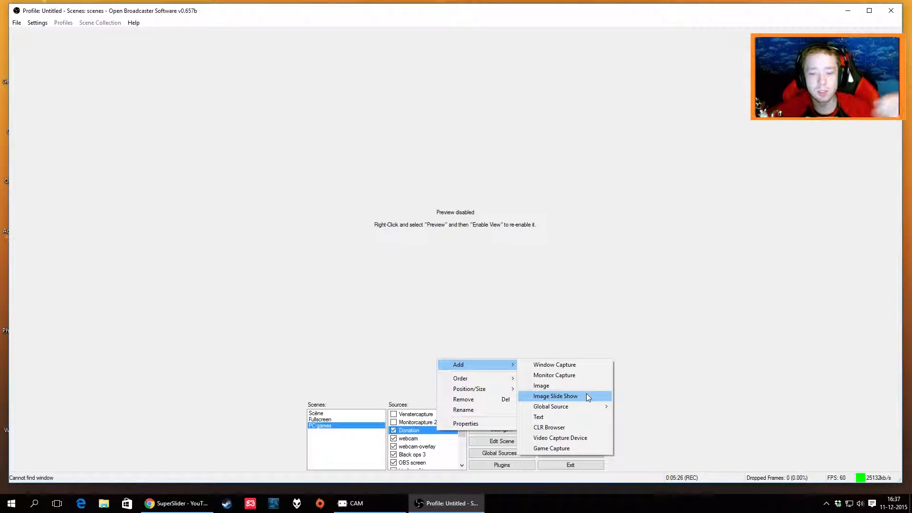
click(589, 339)
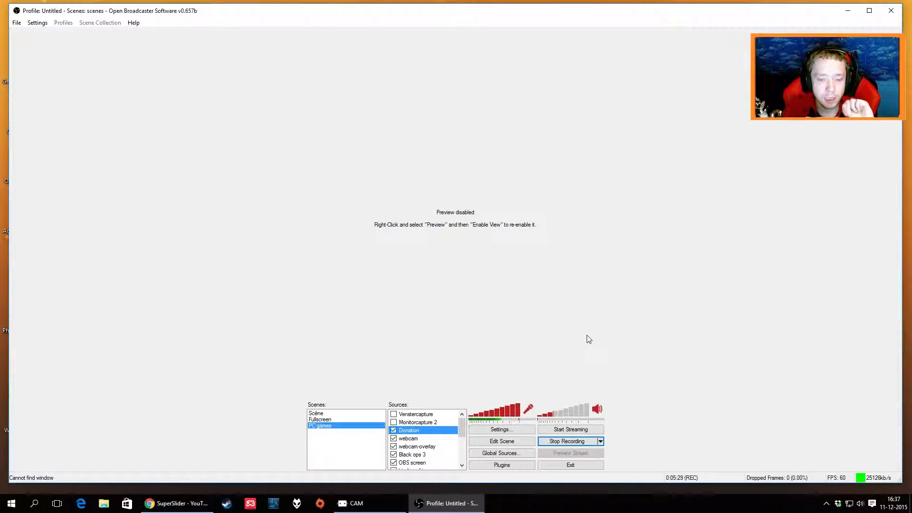
Check which application the Black ops 3 game capture source is set to capture.
double_click(425, 454)
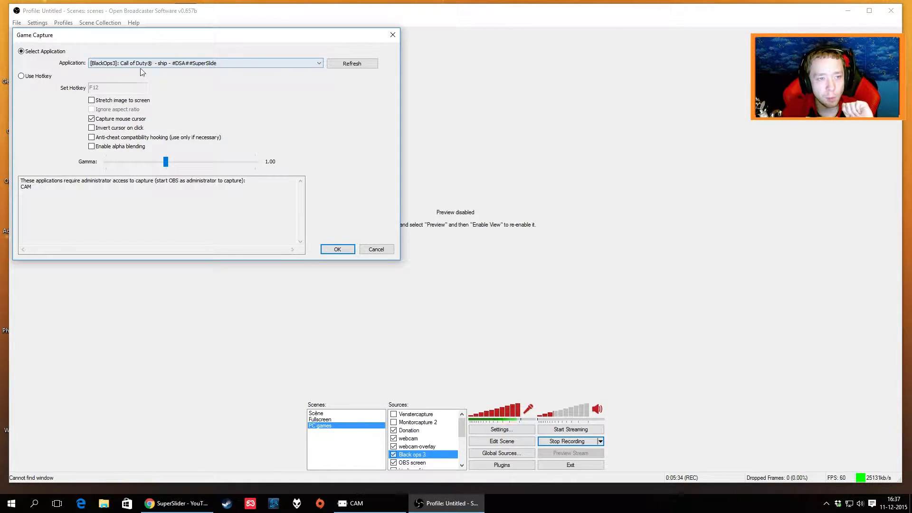
click(337, 249)
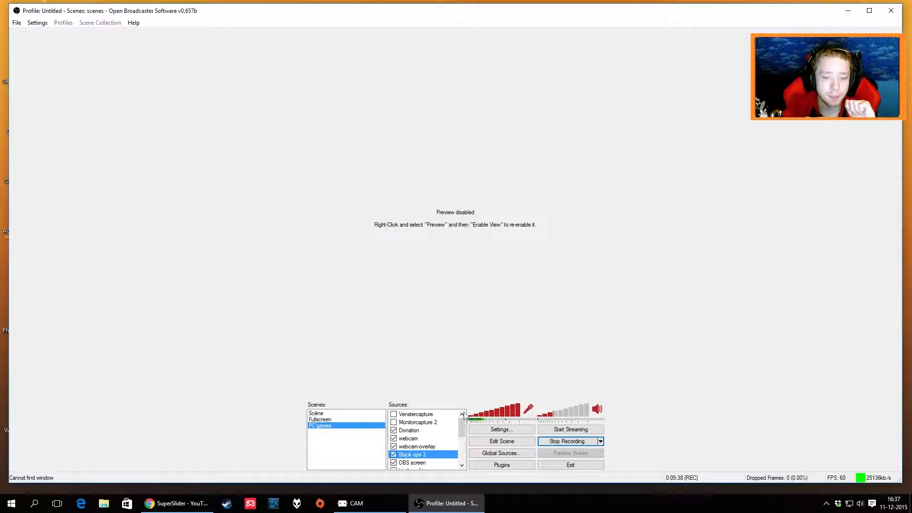
mouse_move(463, 425)
mouse_down()
mouse_move(463, 449)
mouse_move(463, 424)
mouse_up()
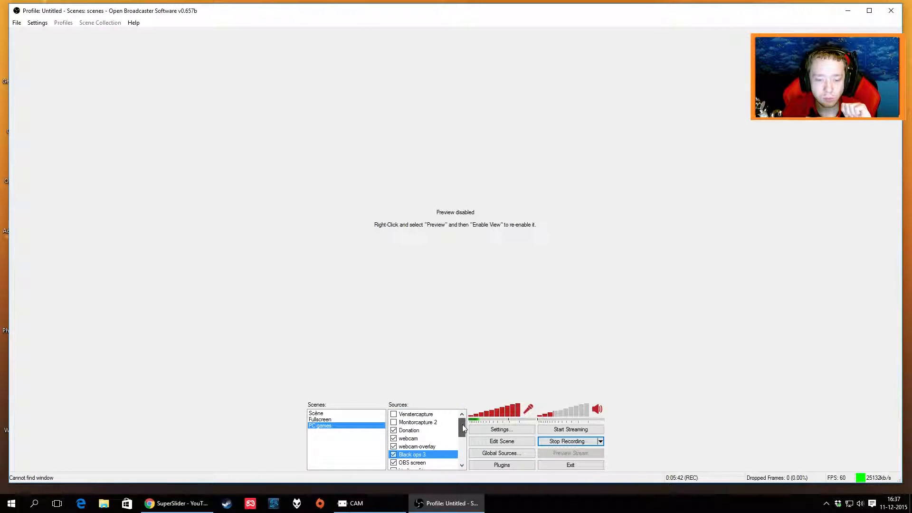
In the webcam source's properties, set buffering to 1400 milliseconds and enable the chroma key with a colour picked from the screen.
click(422, 440)
double_click(422, 439)
drag(444, 116, 331, 83)
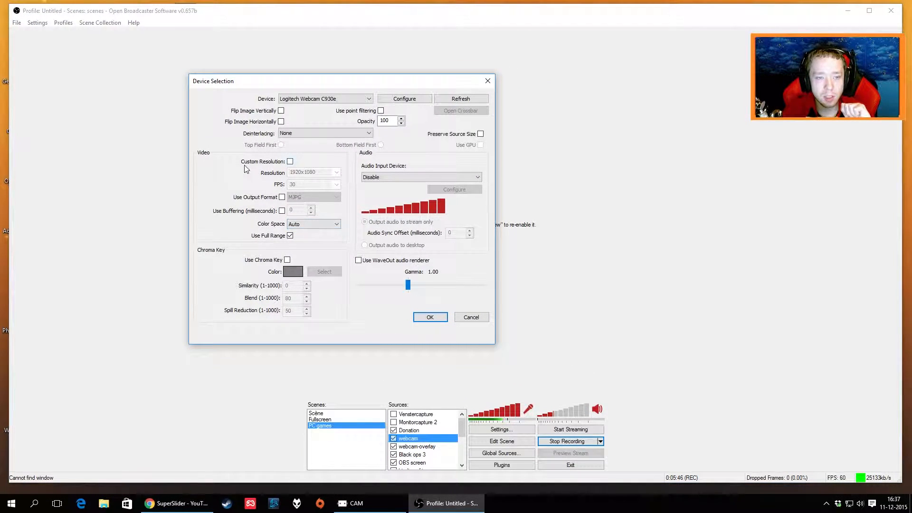
click(282, 211)
key(Tab)
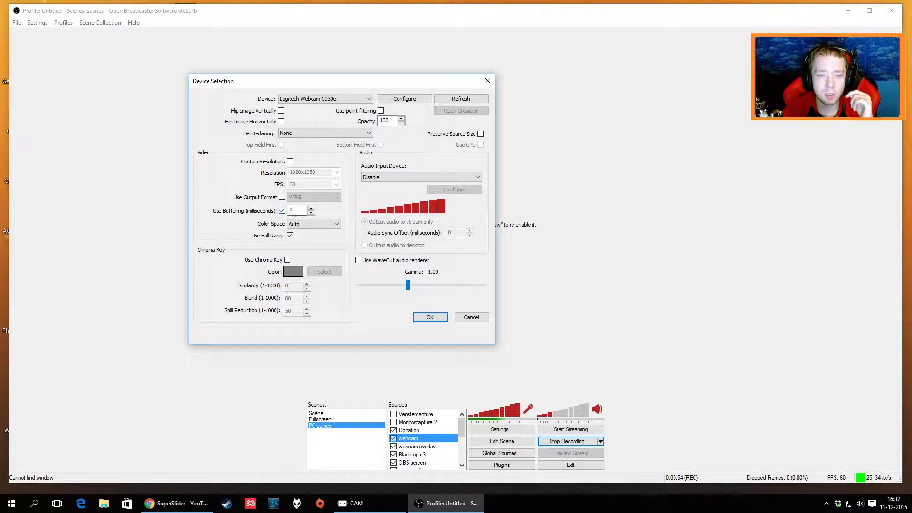
text(1400)
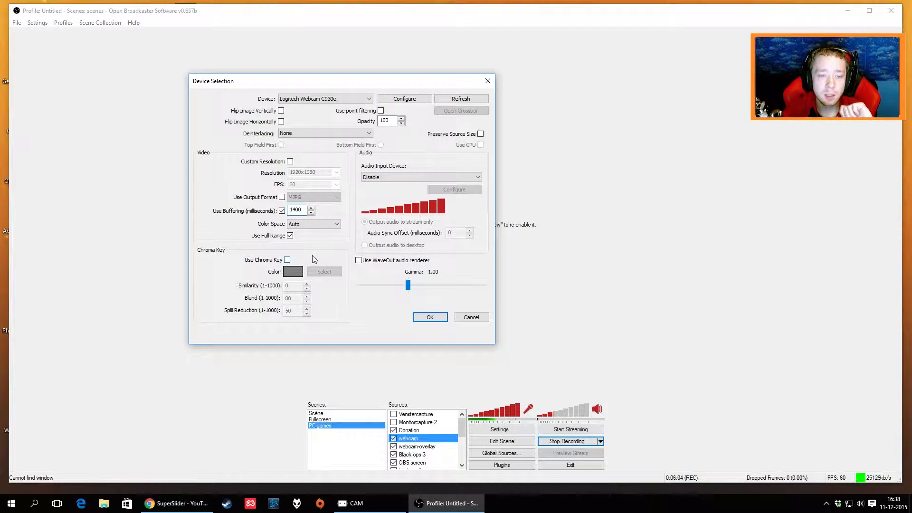
click(287, 260)
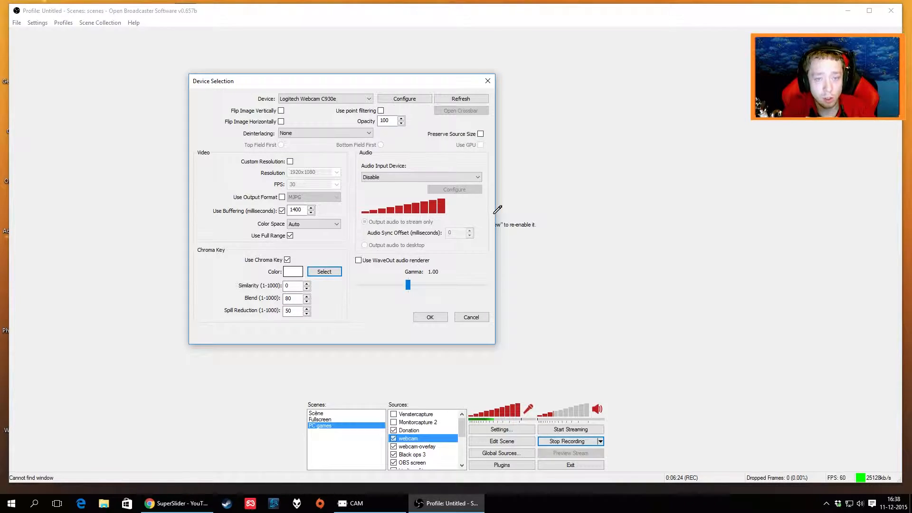
click(374, 91)
Inspect the webcam device's video and camera control settings, and discard the changes to the webcam source.
click(400, 99)
drag(348, 90, 380, 122)
click(296, 136)
click(257, 136)
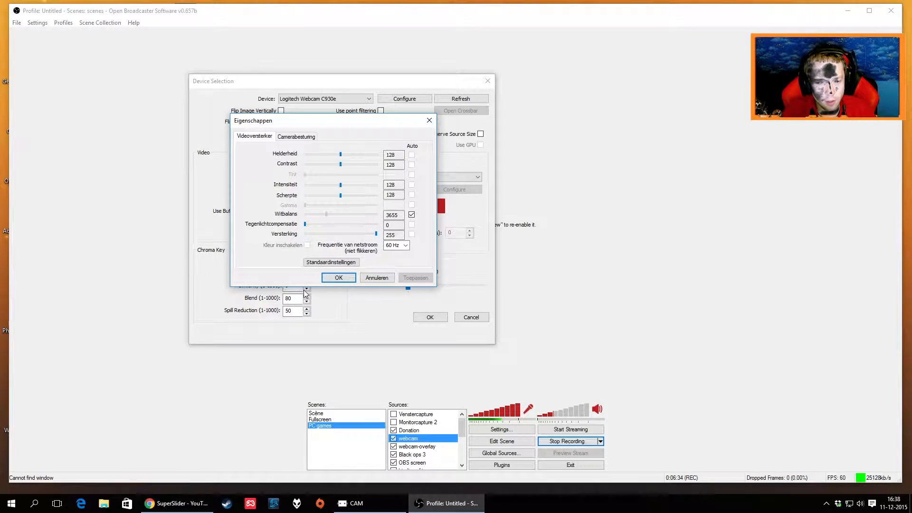
click(380, 279)
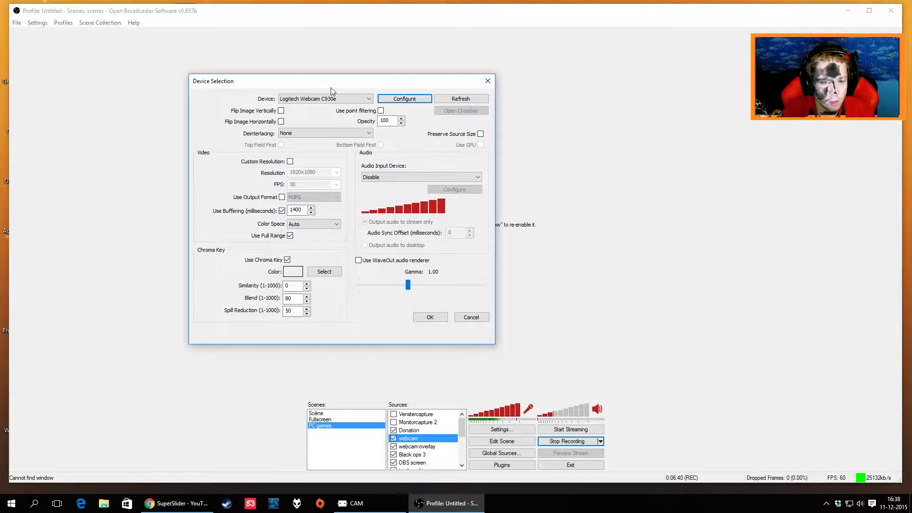
click(471, 317)
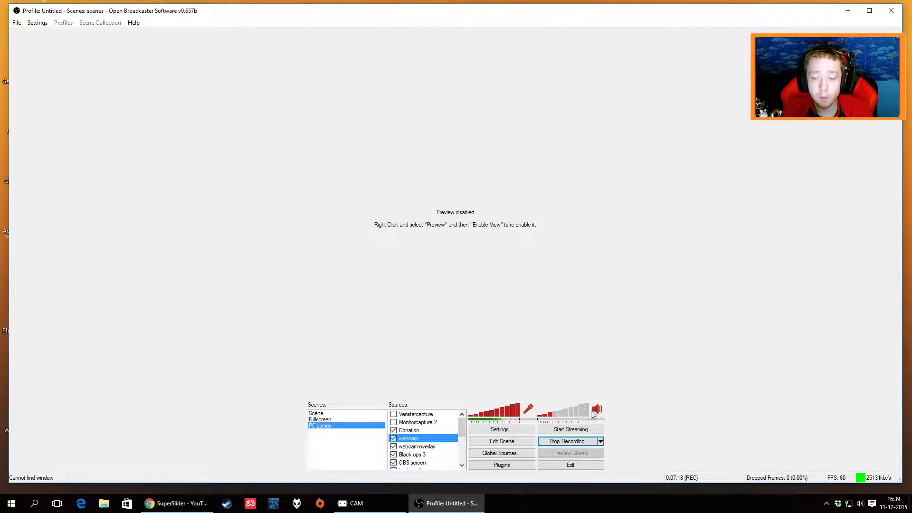
click(553, 414)
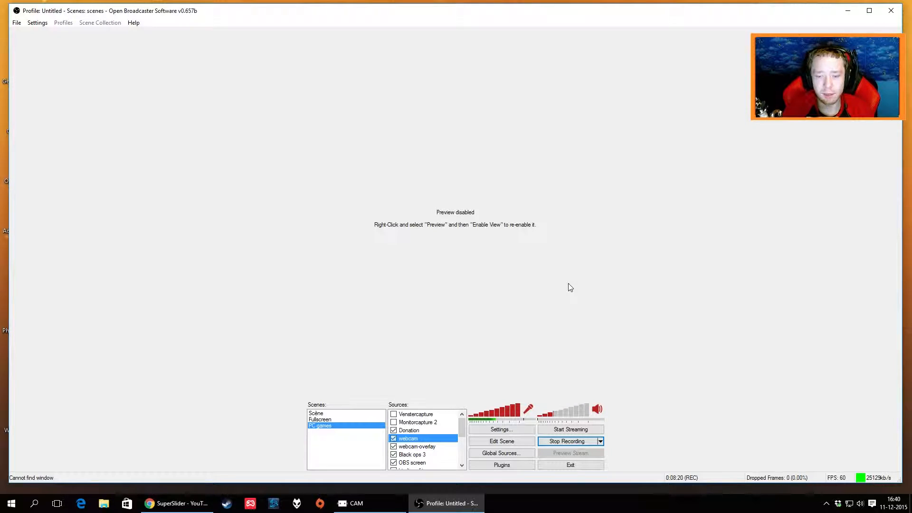
Enable the preview view of the PC games scene.
right_click(515, 153)
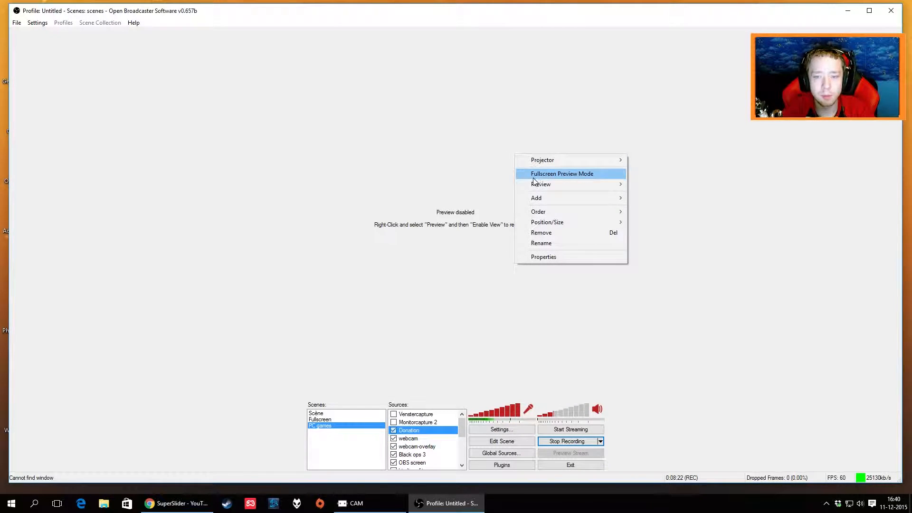
mouse_move(546, 184)
click(665, 209)
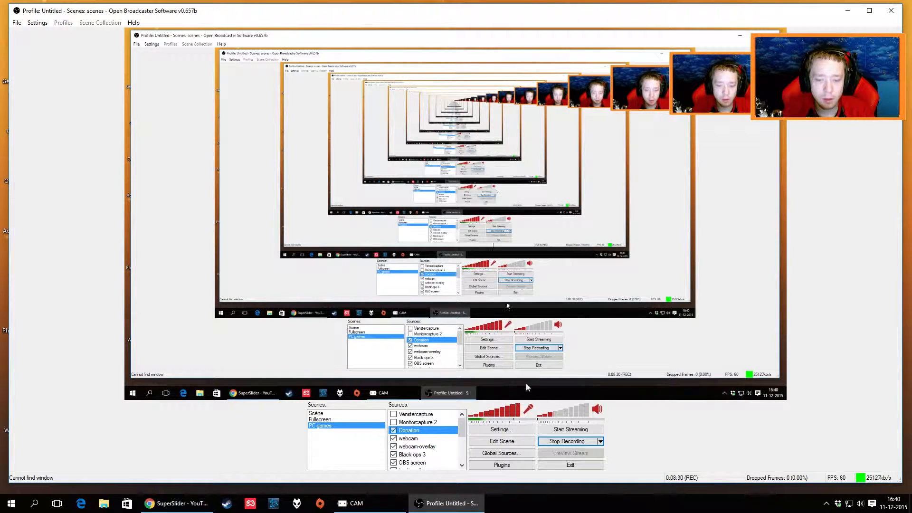
In scene editing mode, move the webcam and webcam-overlay sources together slightly up and to the left, and leave editing mode.
click(506, 444)
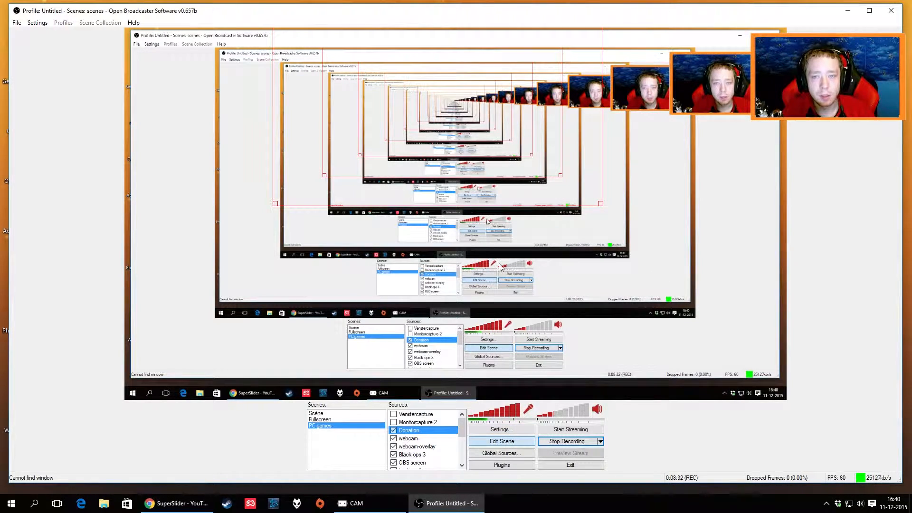
click(415, 439)
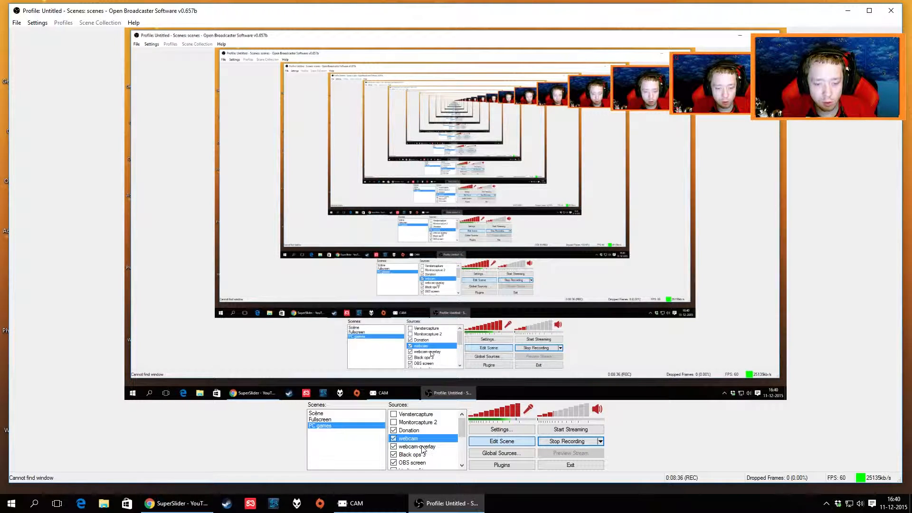
shift+click(422, 448)
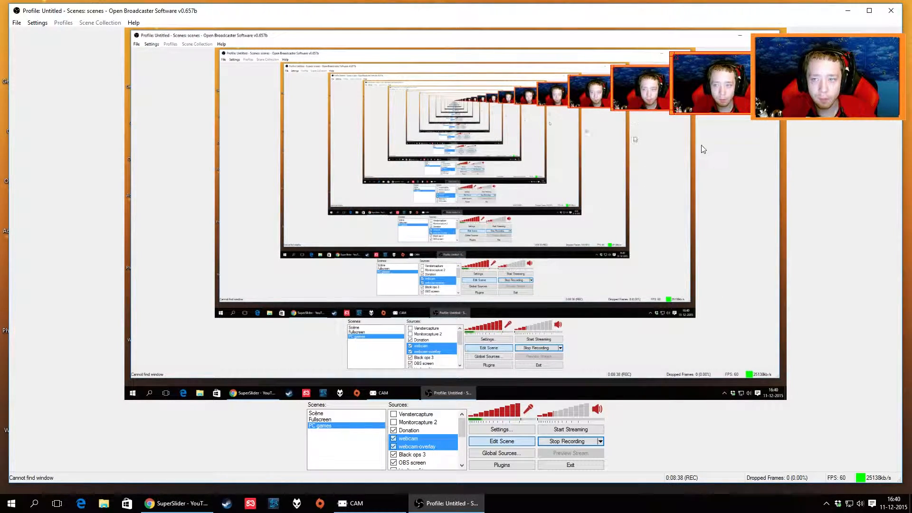
drag(732, 75, 730, 79)
drag(676, 175, 742, 81)
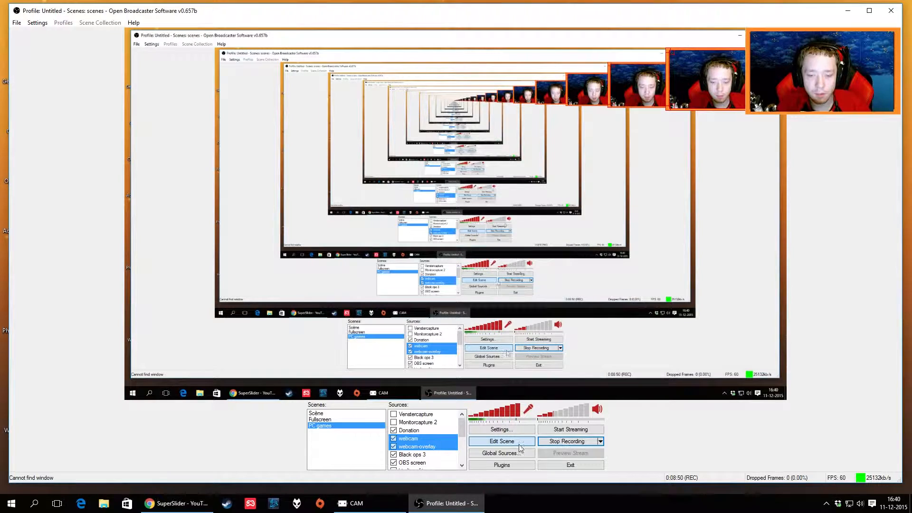
click(502, 441)
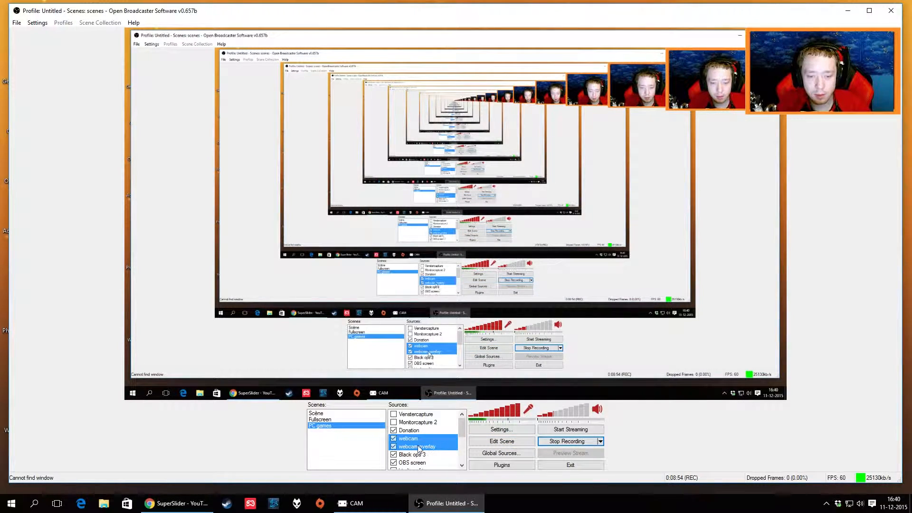
Disable the preview view of the PC games scene.
right_click(489, 220)
mouse_move(523, 252)
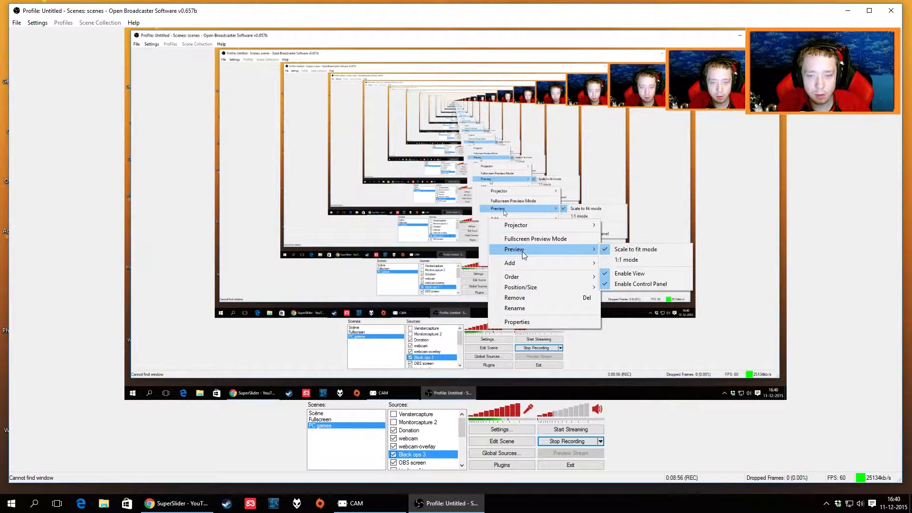
click(650, 273)
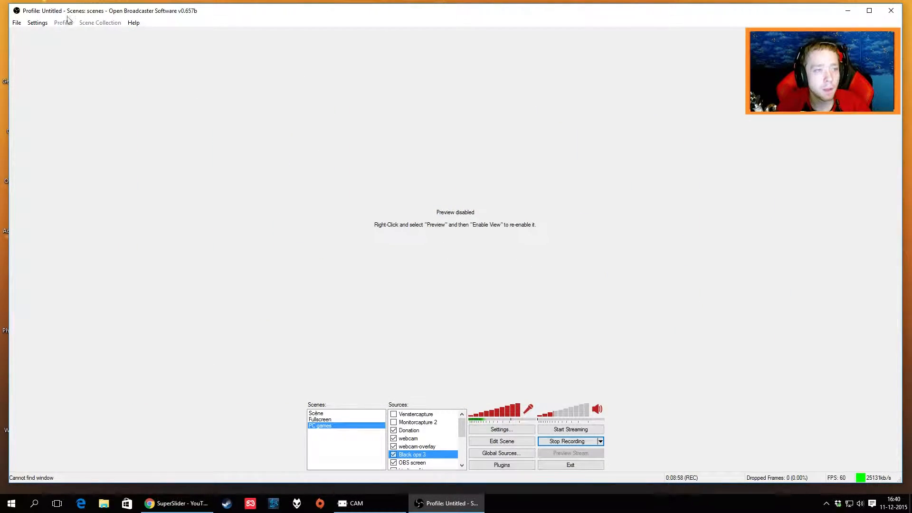
Open the application settings and examine the General and Encoding settings.
click(36, 23)
click(46, 34)
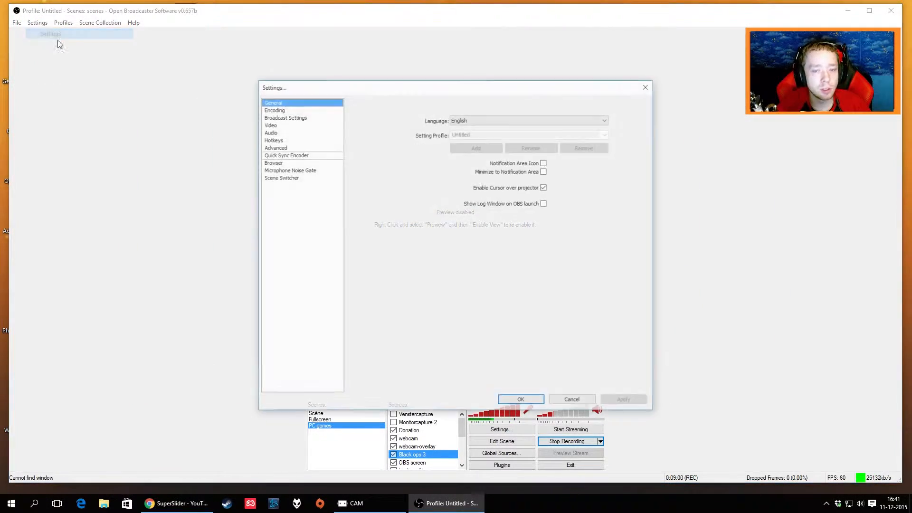
drag(444, 90, 385, 49)
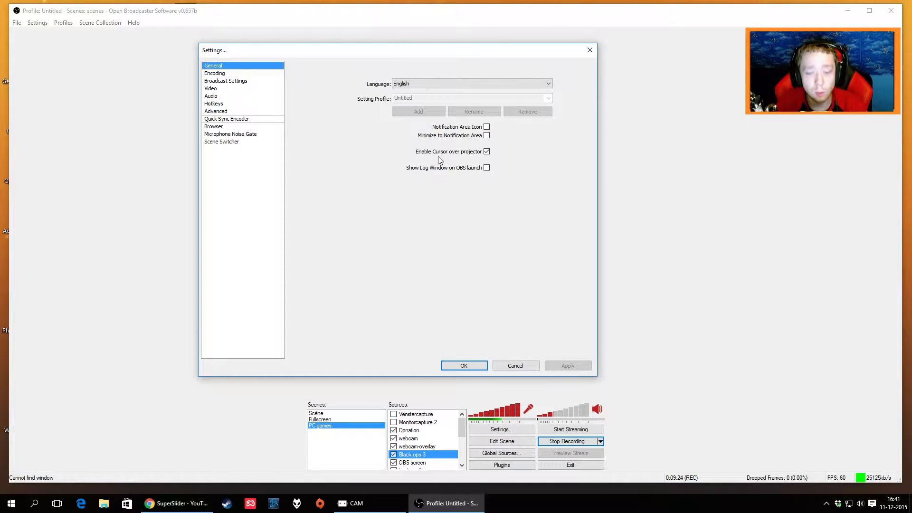
click(228, 73)
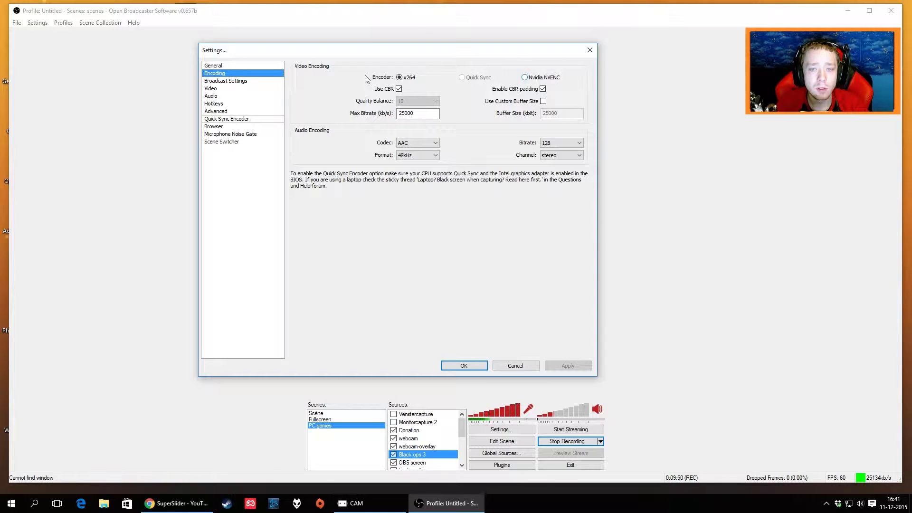
Try a maximum bitrate of 15000 kb/s for the video encoding, and set it back to 25000 kb/s.
double_click(409, 113)
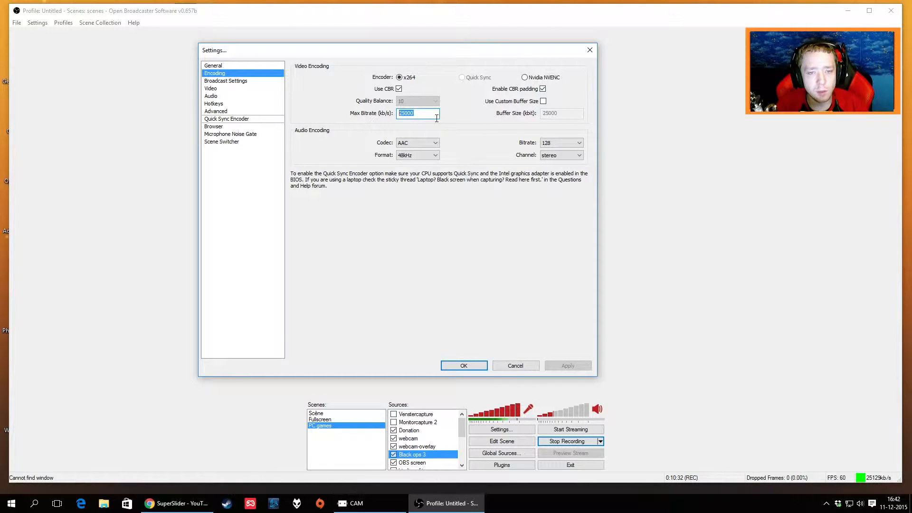
mouse_move(437, 118)
text(15000)
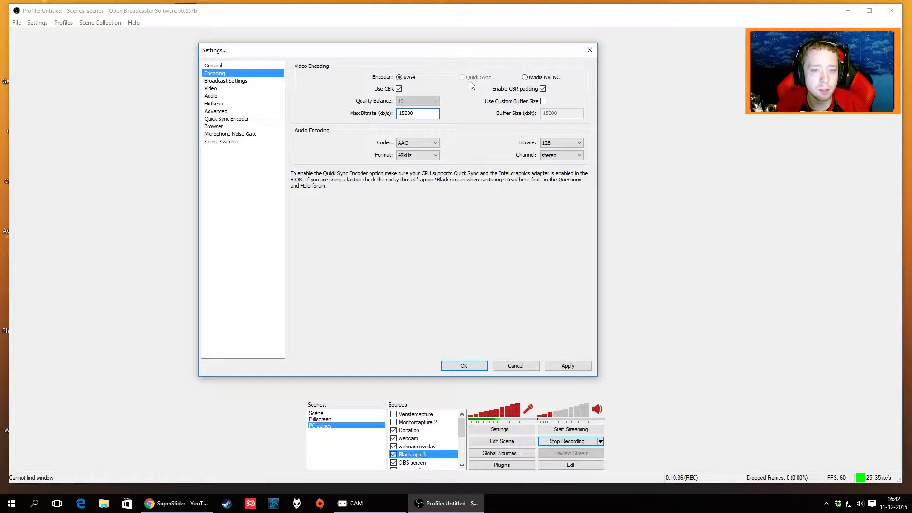
drag(431, 113, 320, 118)
text(25000)
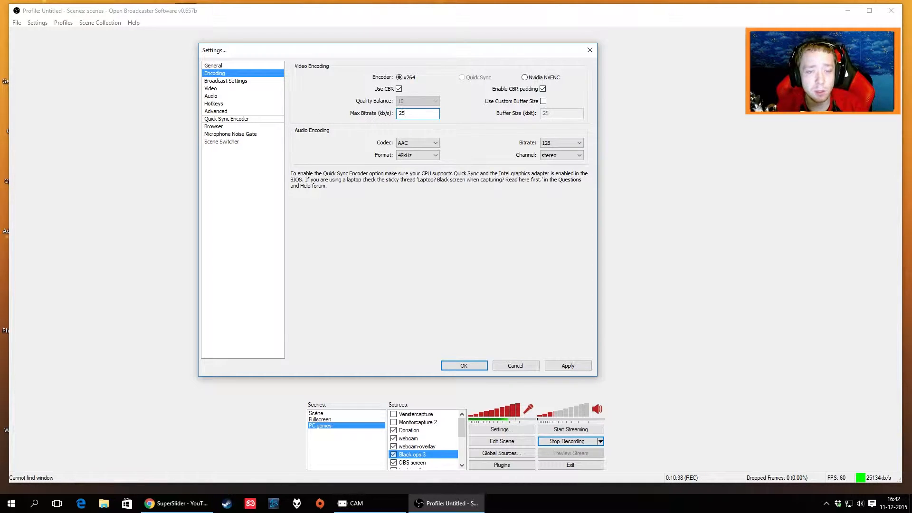
Switch to the Broadcast Settings without saving the encoding changes, and review the mode options, keeping Live Stream.
click(250, 82)
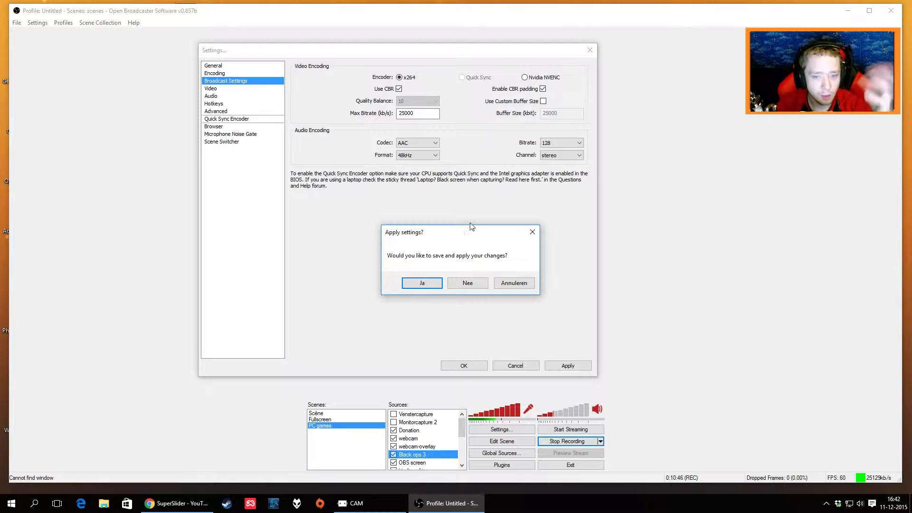
click(467, 284)
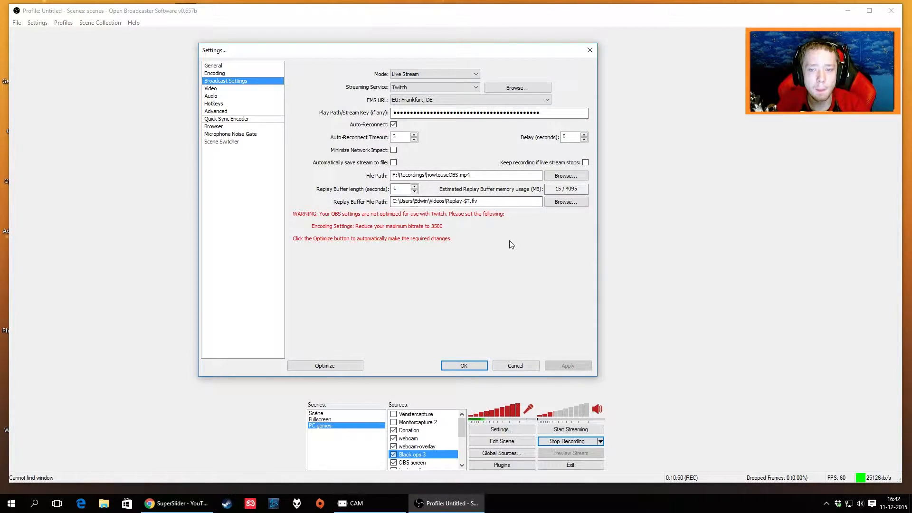
click(428, 74)
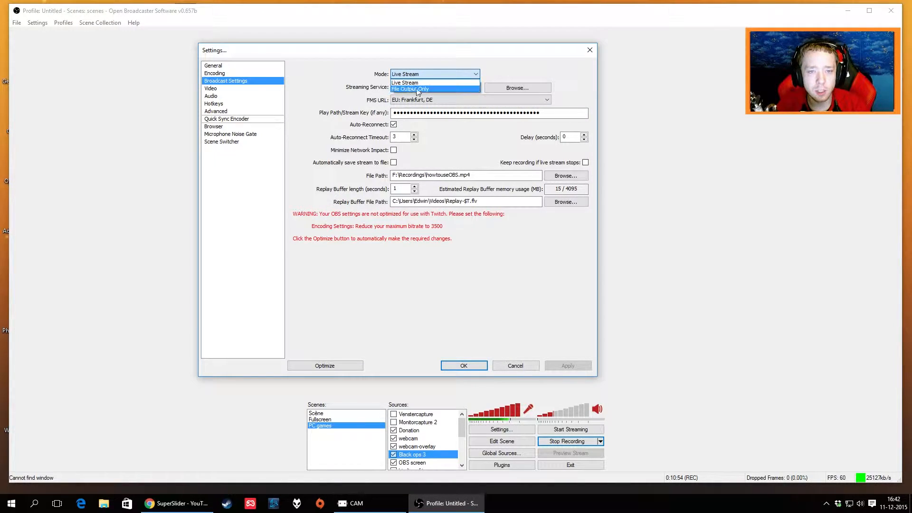
click(418, 82)
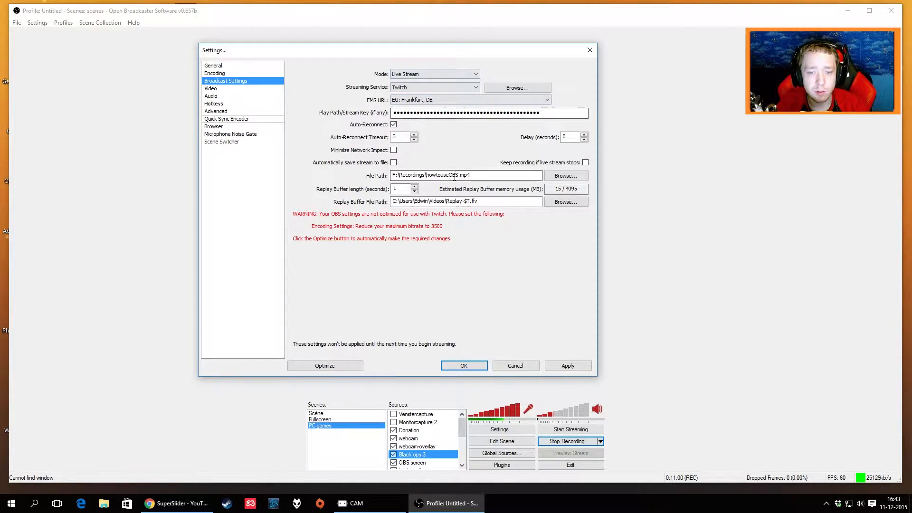
Try flv as the extension in the recording's file path, and change it back to mp4.
drag(392, 176, 503, 230)
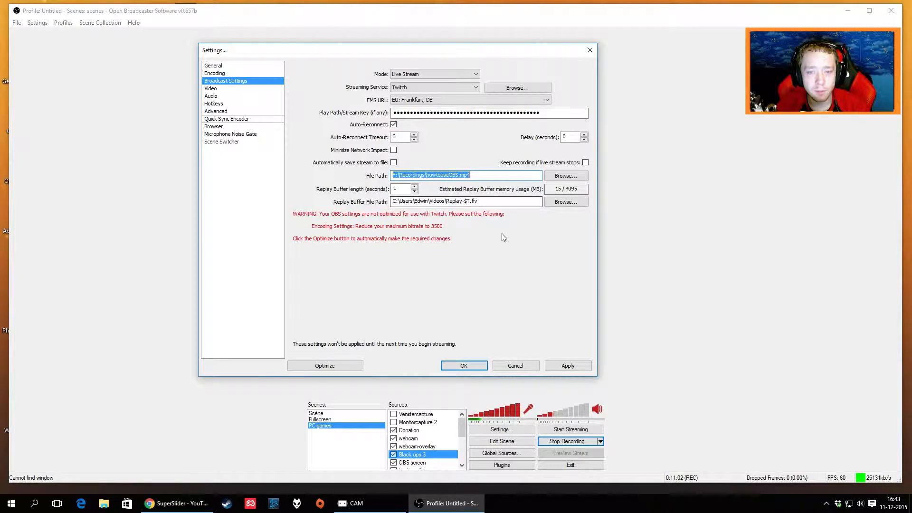
drag(426, 175, 461, 174)
click(484, 175)
text(flv)
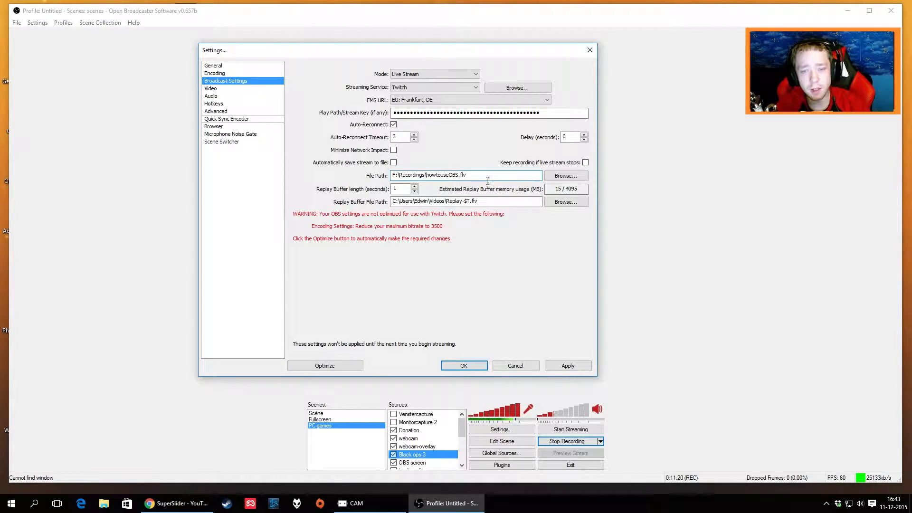
drag(471, 176, 462, 175)
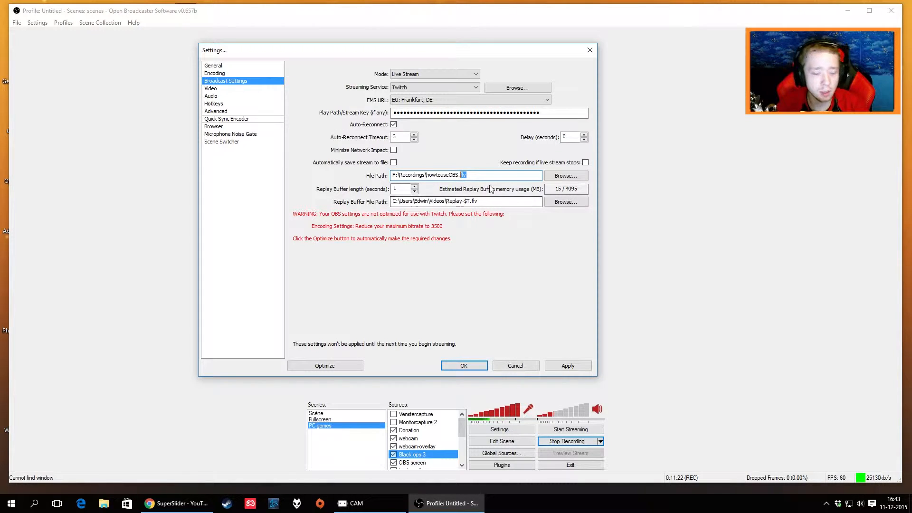
text(mp4)
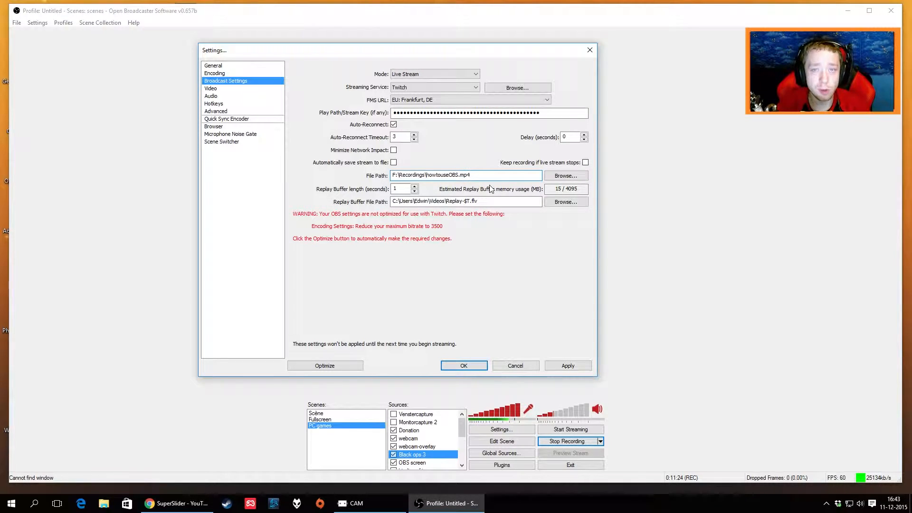
Enable the option to keep recording if the live stream stops, and disable it again.
mouse_move(518, 177)
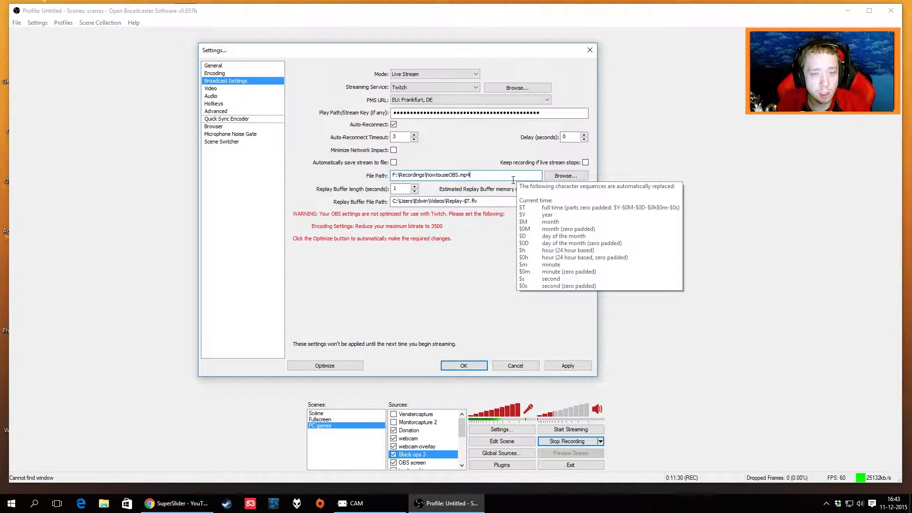
click(496, 164)
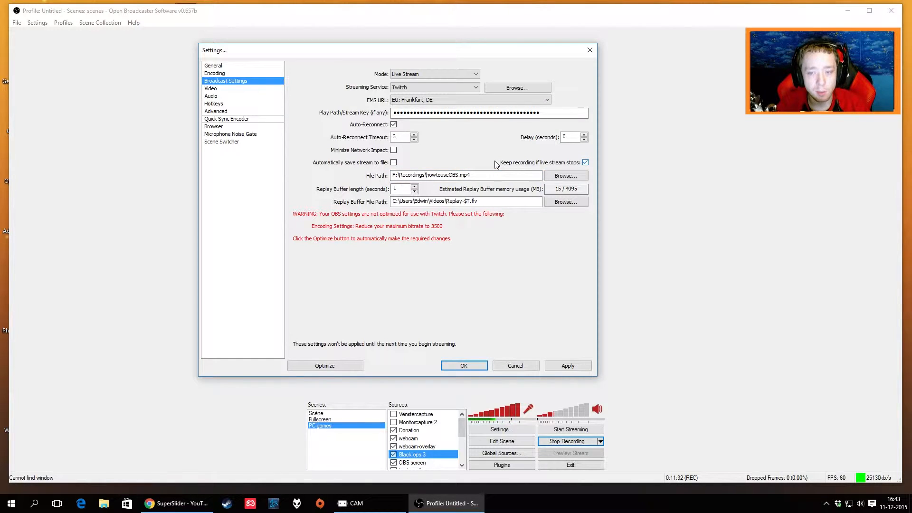
click(496, 164)
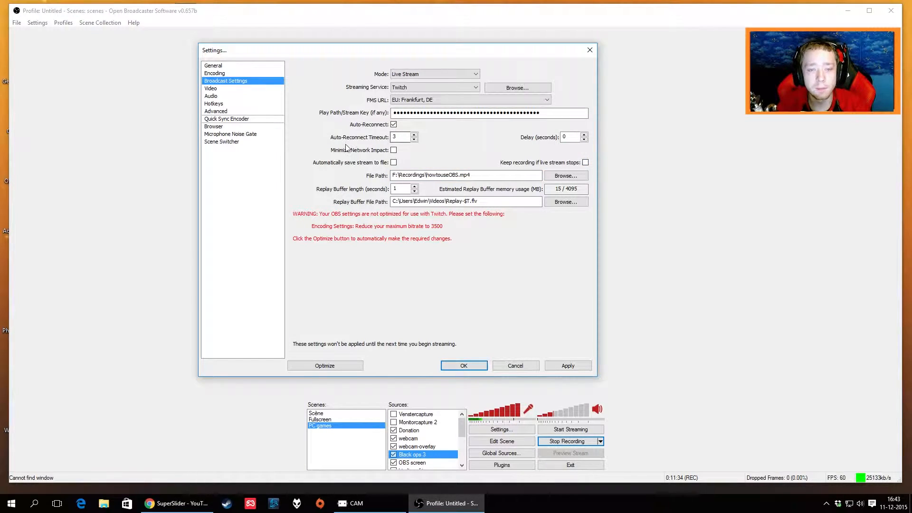
In the Video settings, opened without saving the broadcast changes, try a resolution downscale of 1.50 (1280x720) and reset it to None (1920x1080).
click(217, 89)
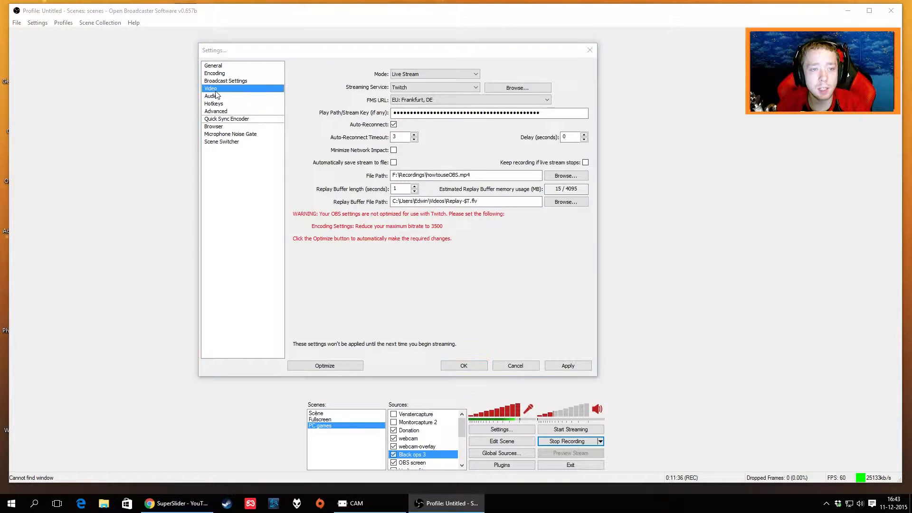
click(452, 284)
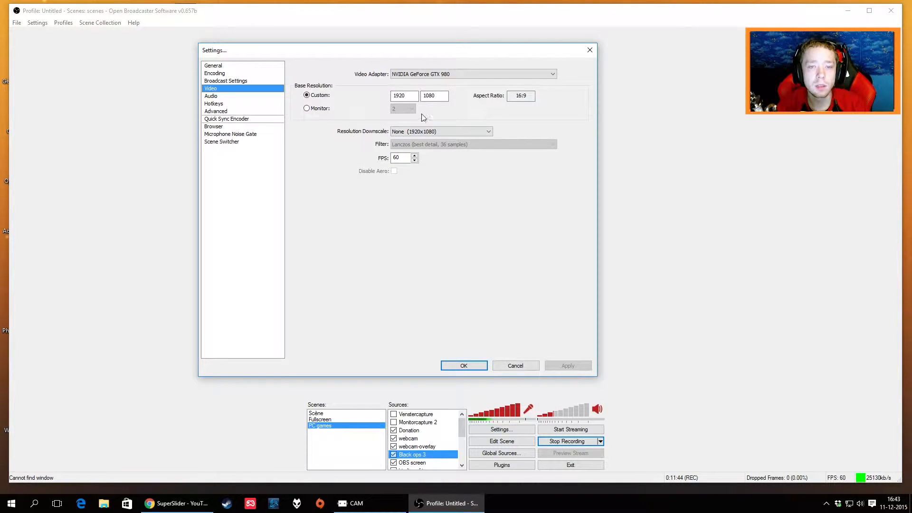
click(446, 136)
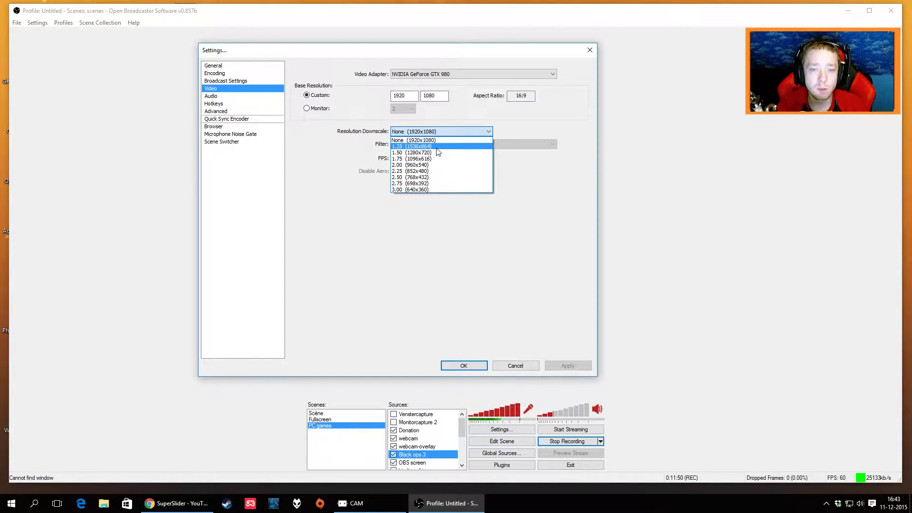
click(437, 152)
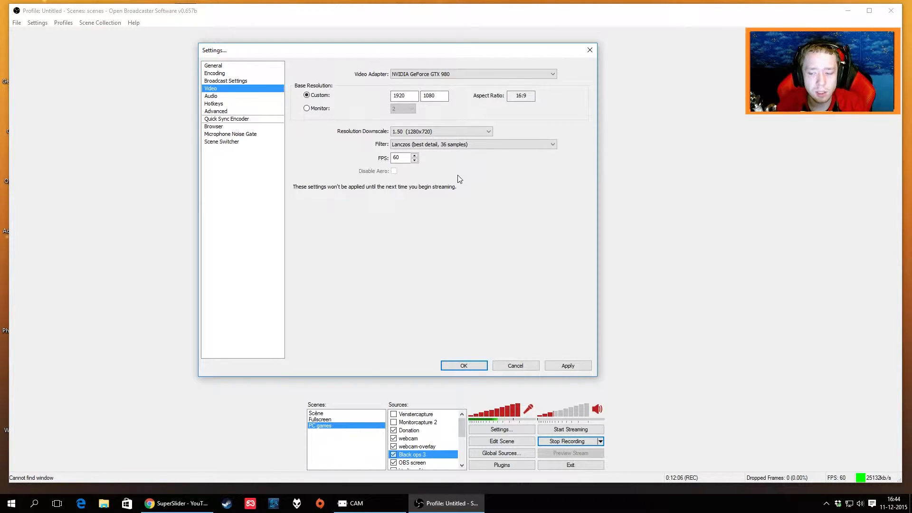
click(433, 132)
click(413, 138)
key(Tab)
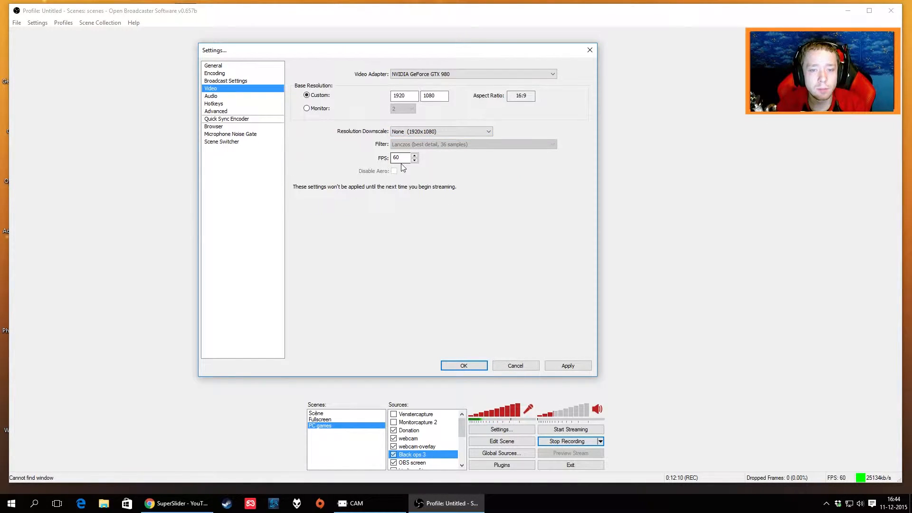
Switch to the Audio settings without saving the video changes, and review the desktop and microphone devices, keeping Default and BLUE Yeti PRO.
click(212, 96)
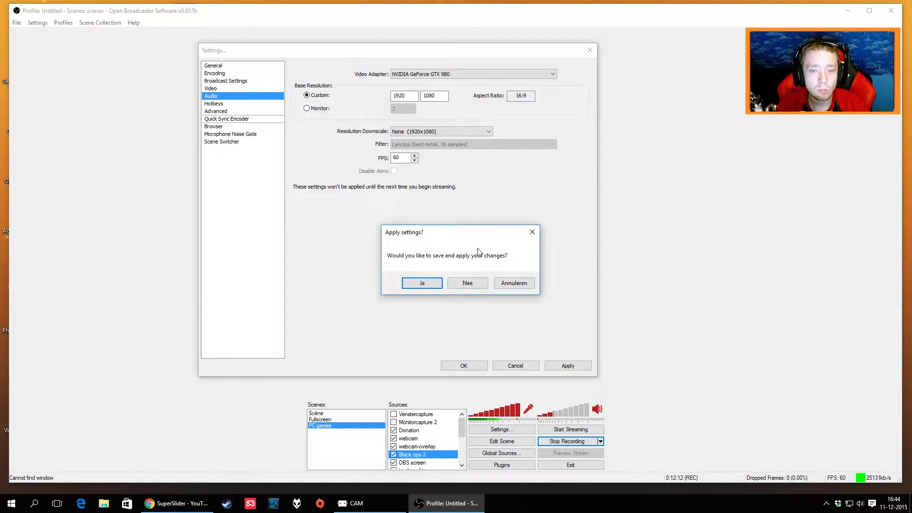
click(465, 283)
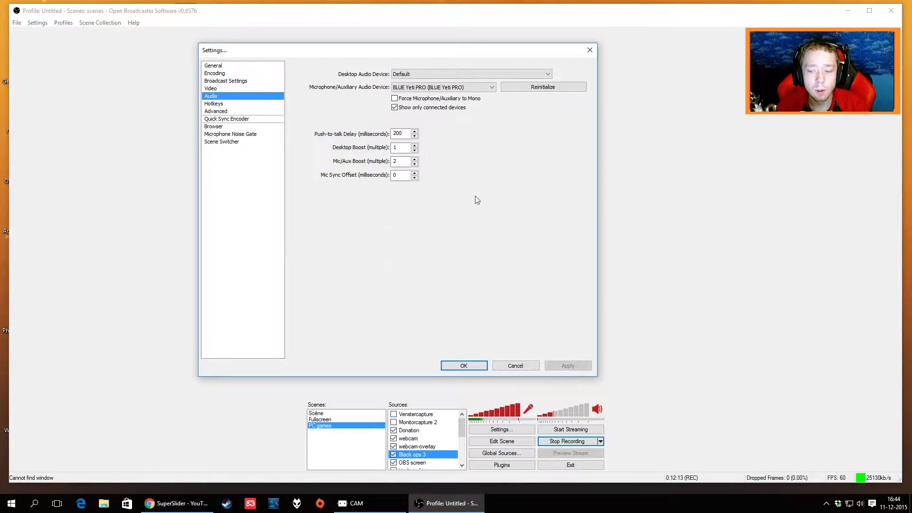
click(431, 75)
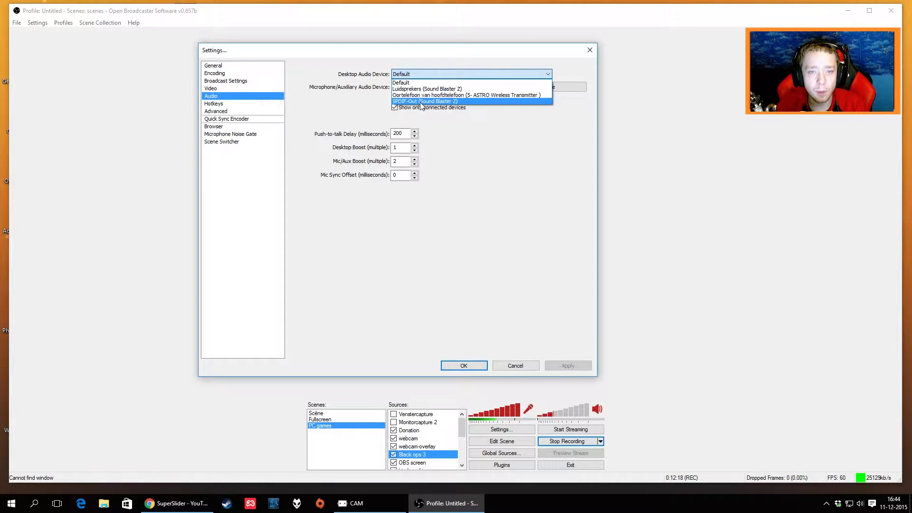
click(446, 82)
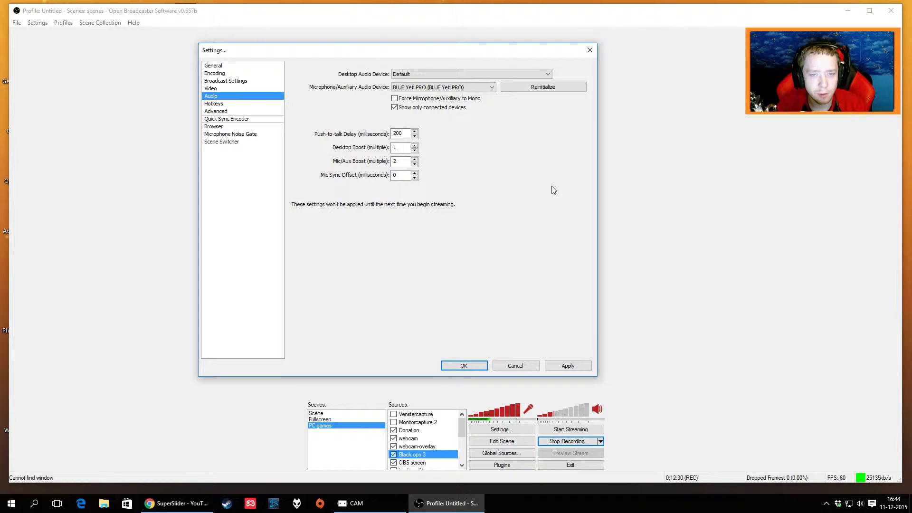
click(421, 90)
click(432, 87)
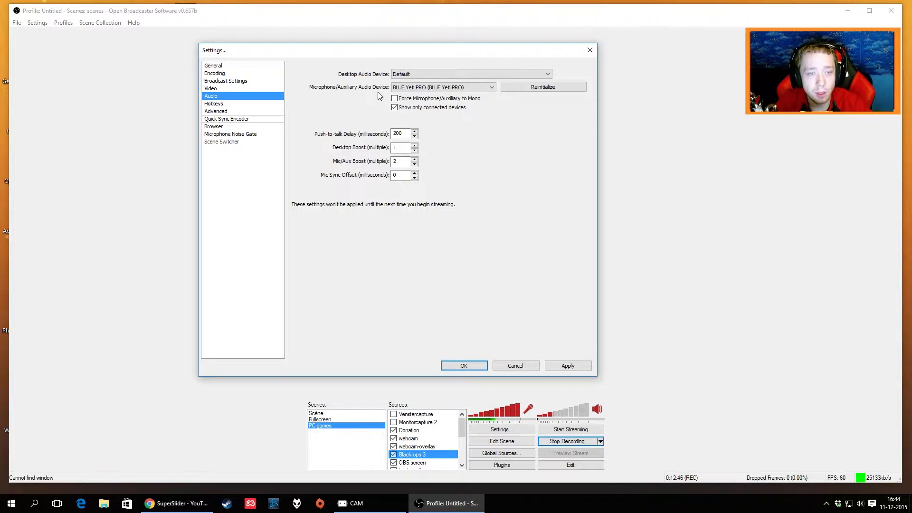
View the Hotkeys settings without saving the audio changes, and open the Advanced settings.
click(225, 105)
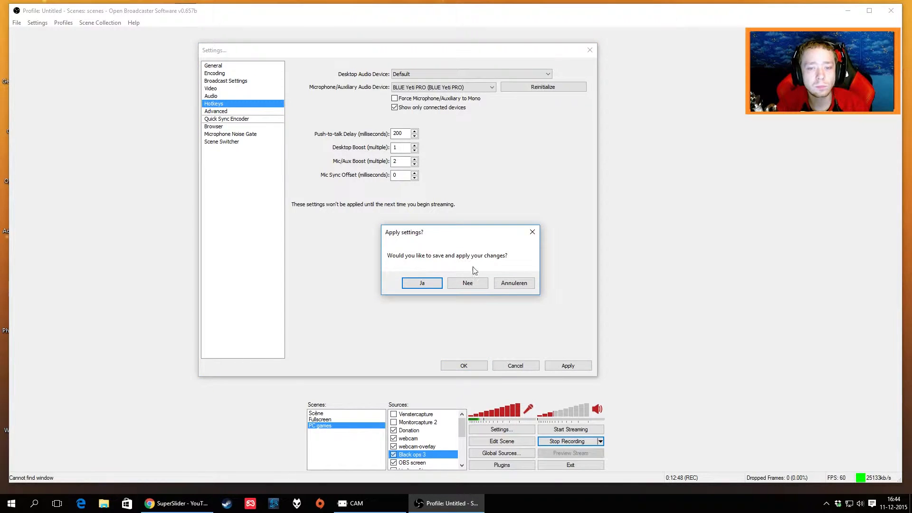
click(468, 282)
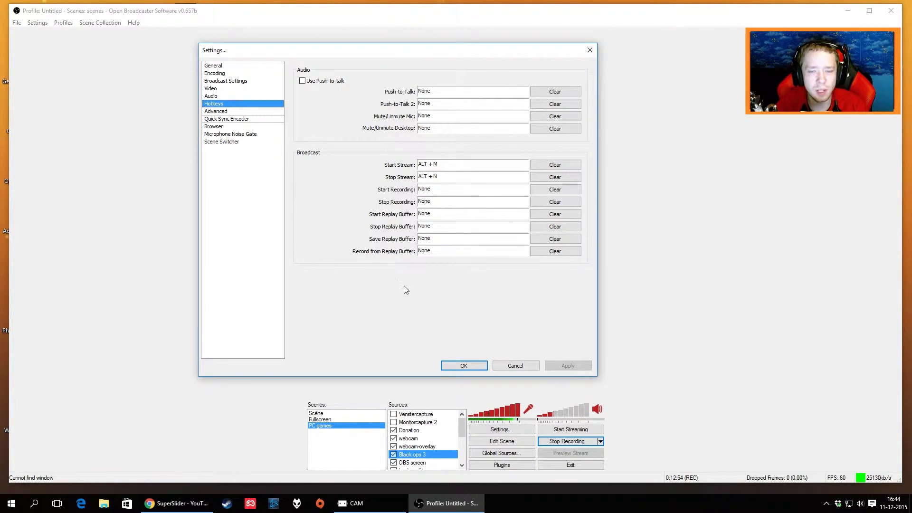
click(245, 113)
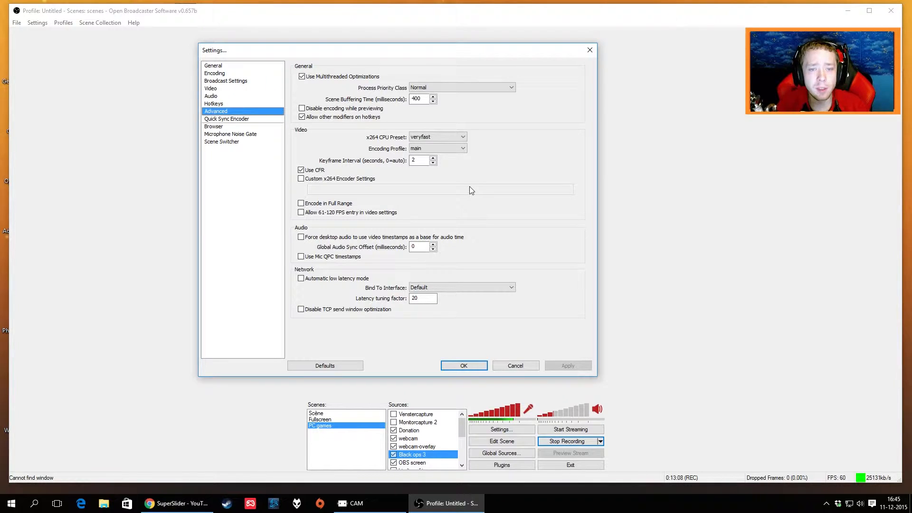
Review the x264 CPU presets, keeping veryfast, and open the Quick Sync Encoder settings without saving the changes.
click(448, 136)
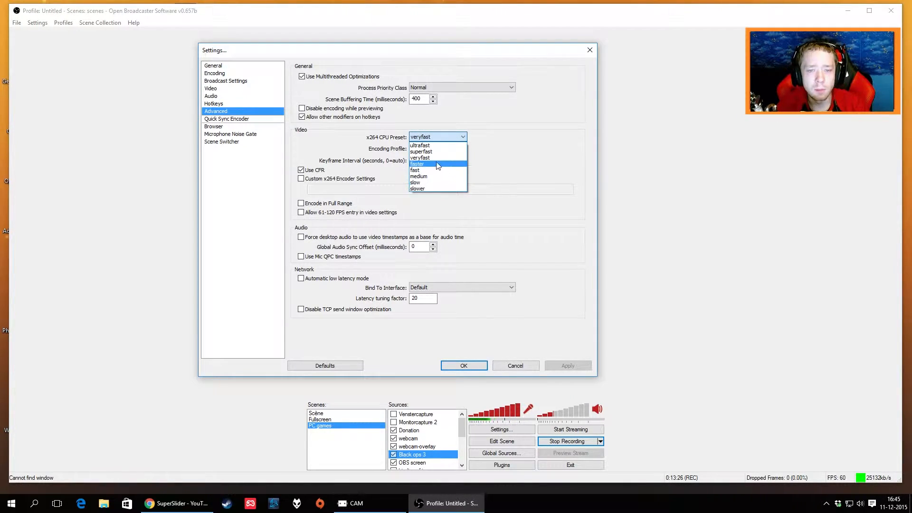
click(420, 157)
click(416, 139)
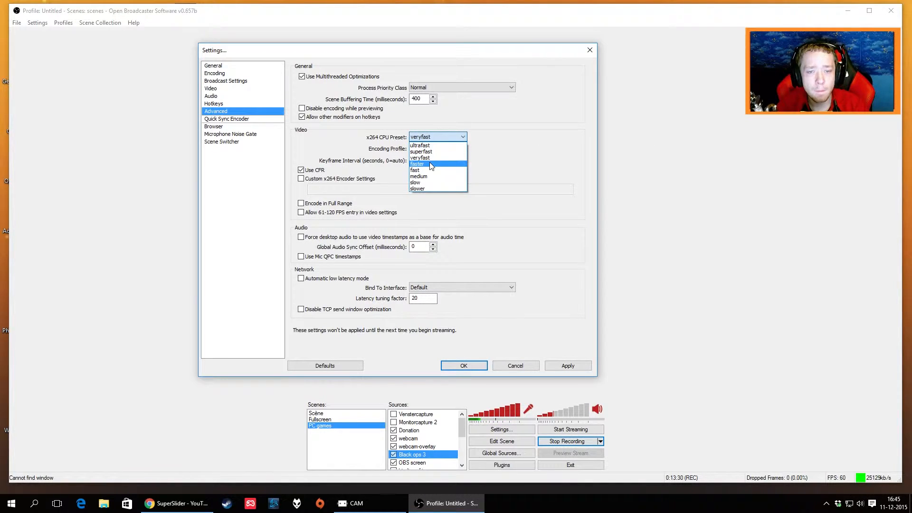
click(428, 157)
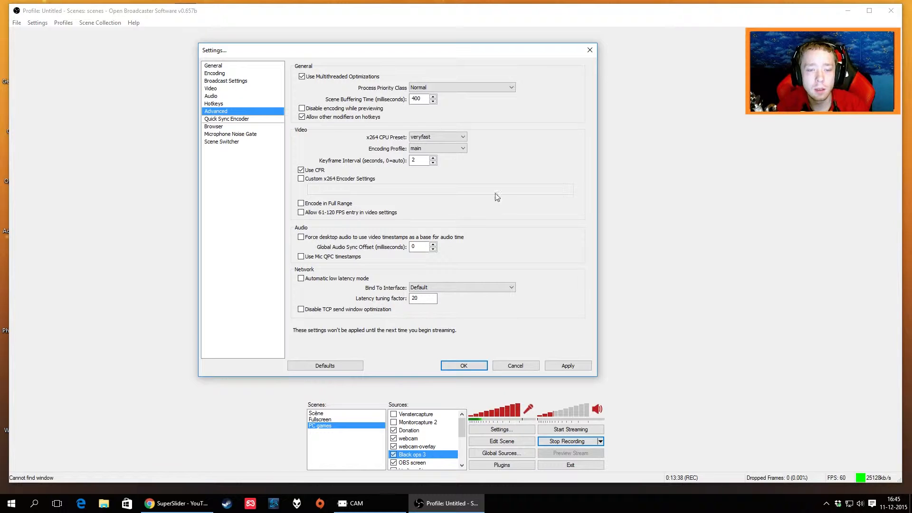
click(247, 119)
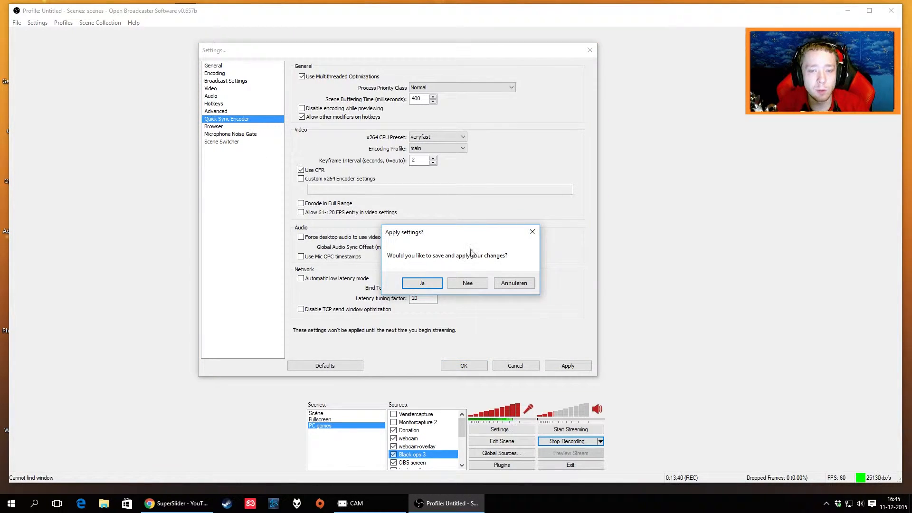
click(470, 283)
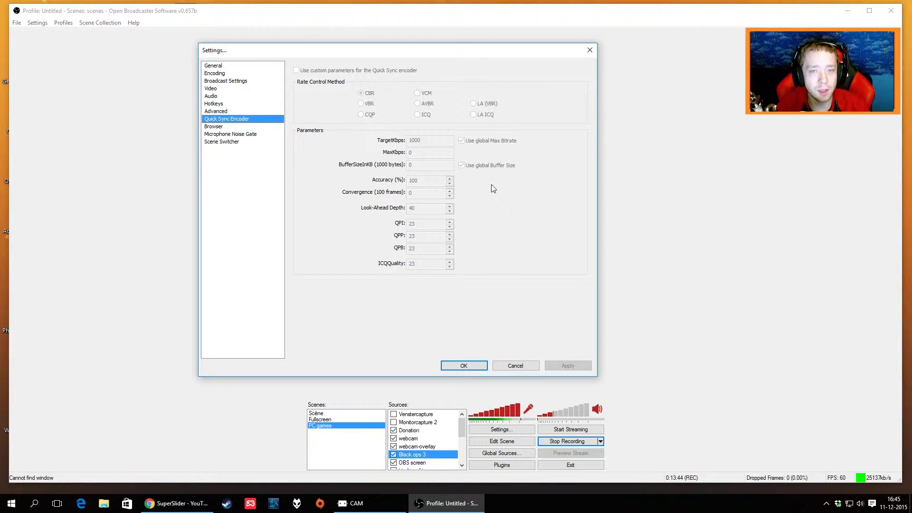
View the Browser, Microphone Noise Gate and Scene Switcher settings, and close the settings window.
click(220, 126)
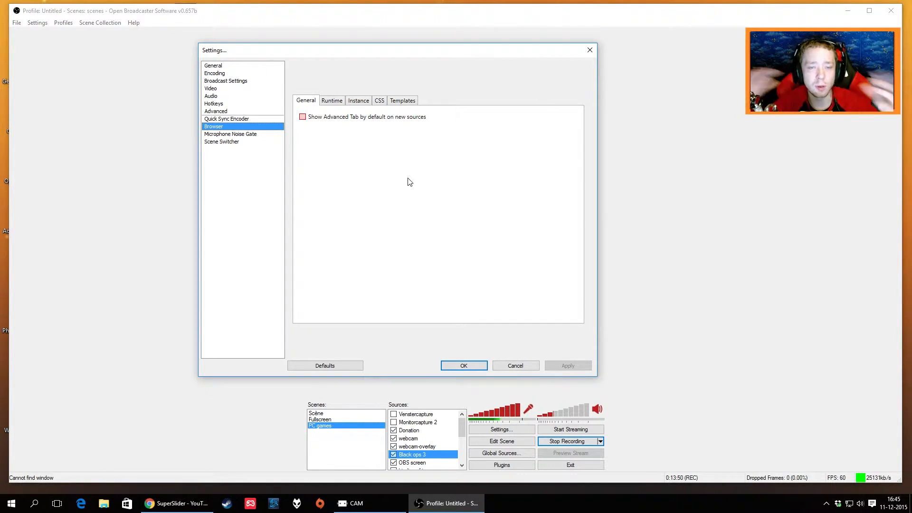
click(243, 134)
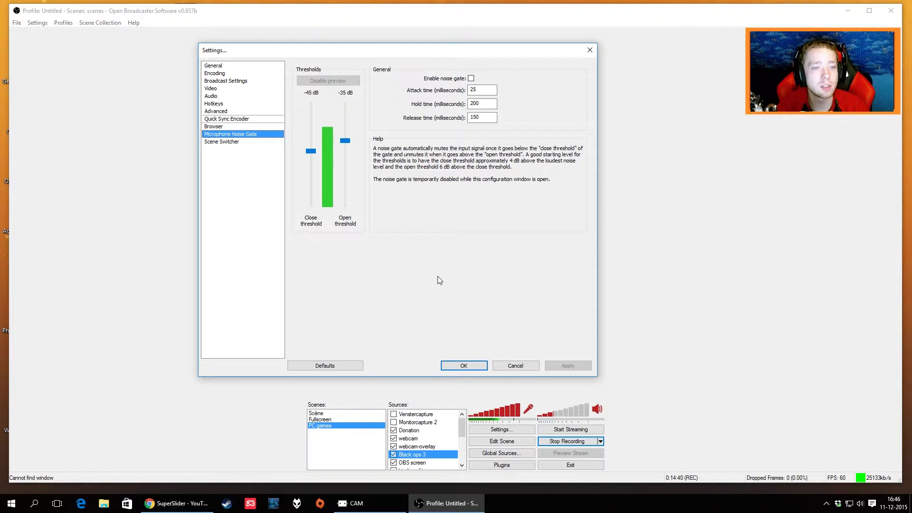
click(228, 142)
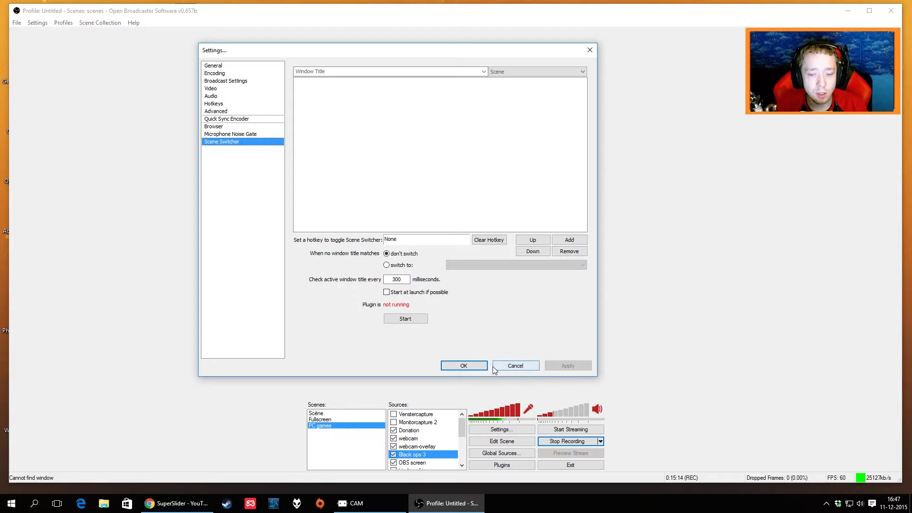
click(472, 367)
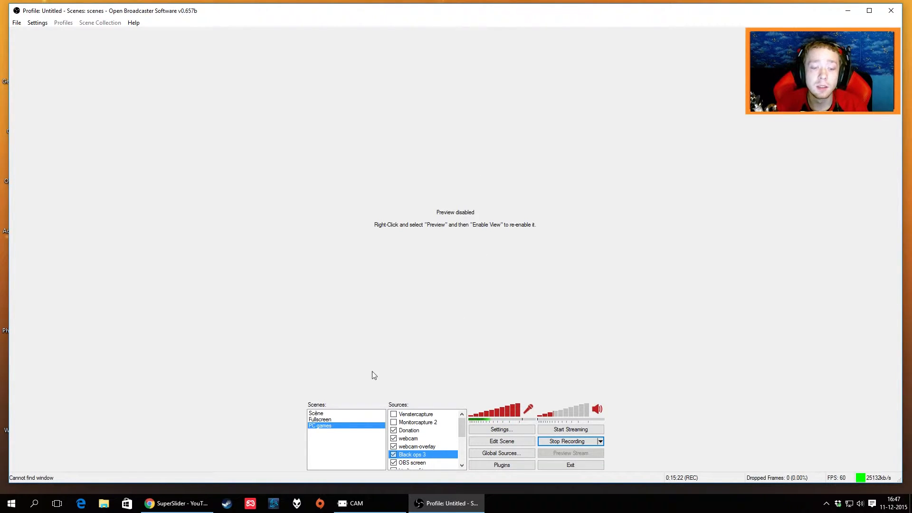
right_click(341, 449)
click(377, 374)
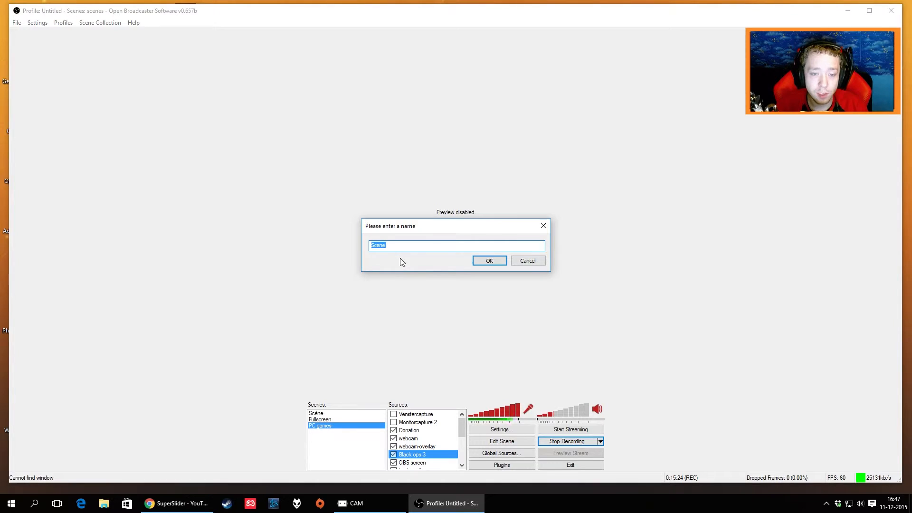
click(514, 264)
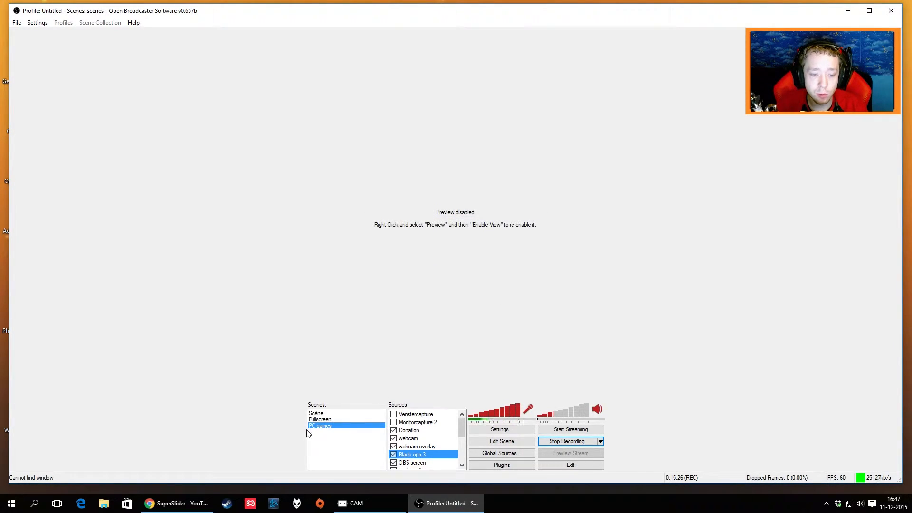
Look through the PC games sources, inspect the device choices for a new Video Capture Device source, and cancel without adding it.
drag(462, 427, 463, 453)
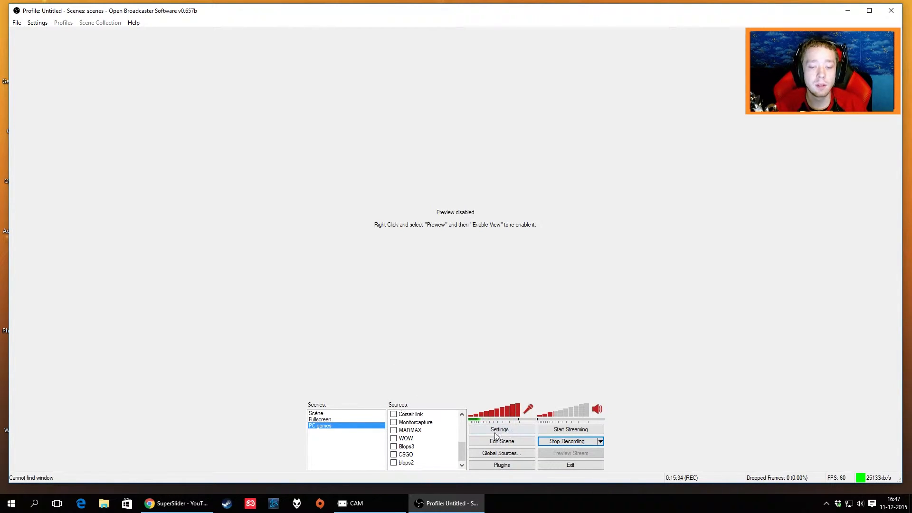
drag(463, 457, 467, 423)
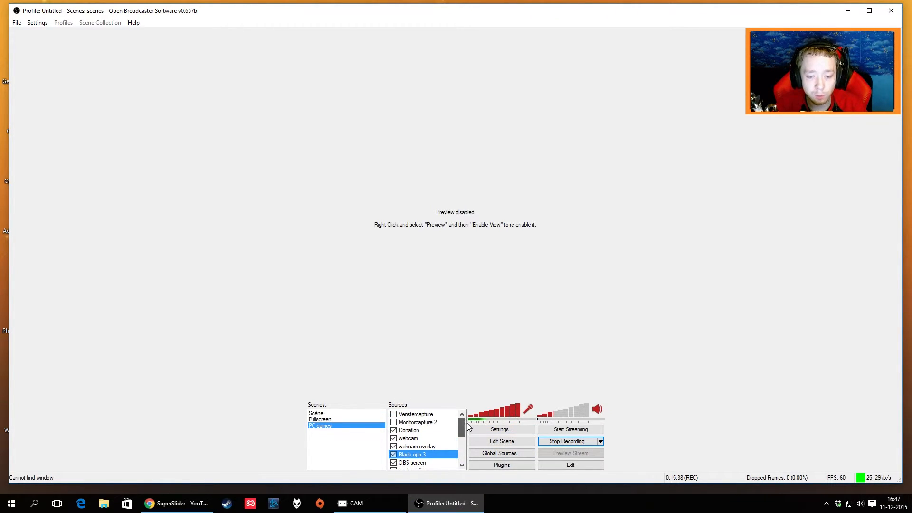
right_click(429, 439)
mouse_move(468, 365)
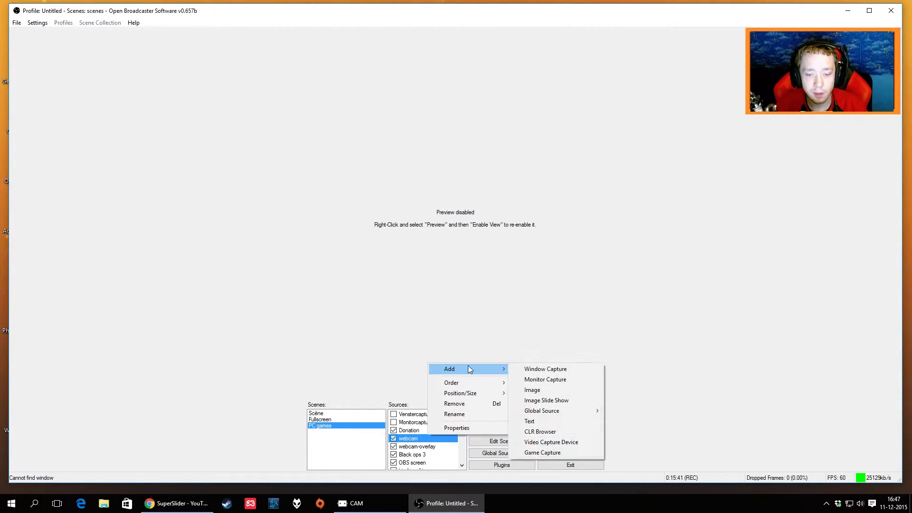
click(541, 442)
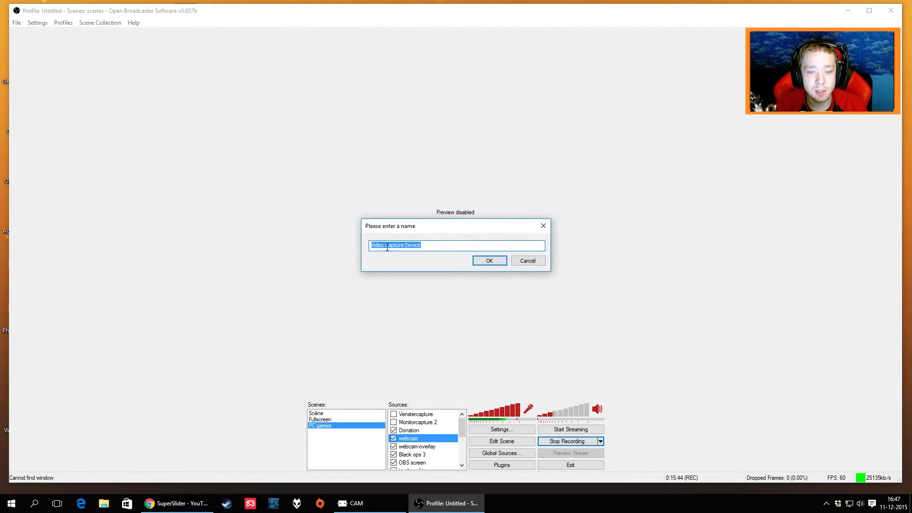
click(490, 261)
click(449, 136)
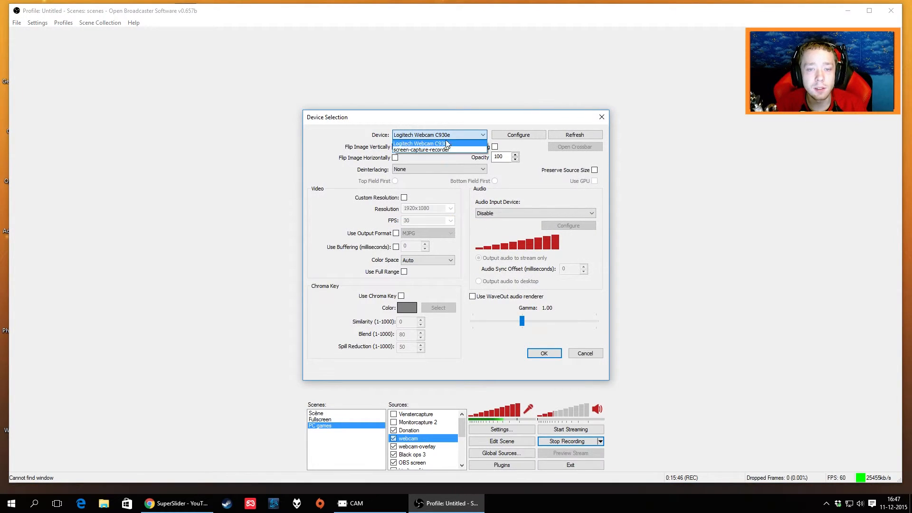
click(586, 357)
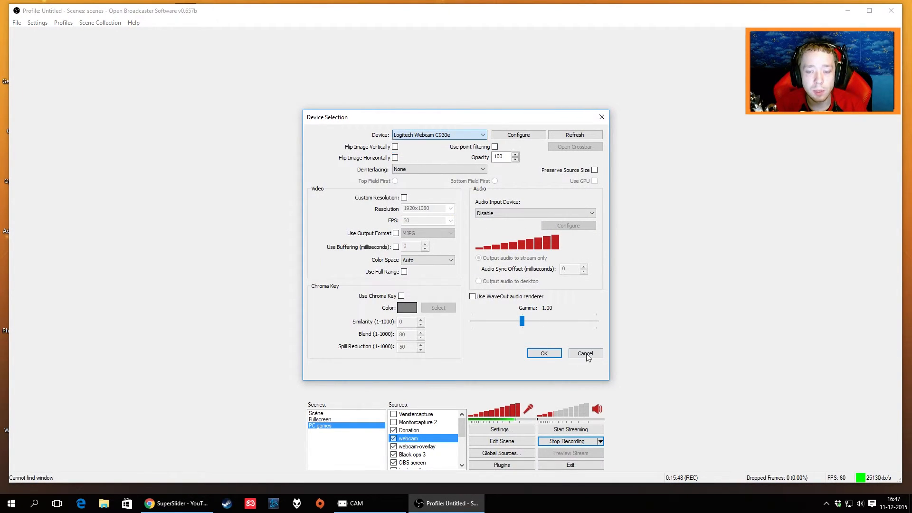
click(585, 353)
Enable the preview view for the PC games scene.
right_click(448, 133)
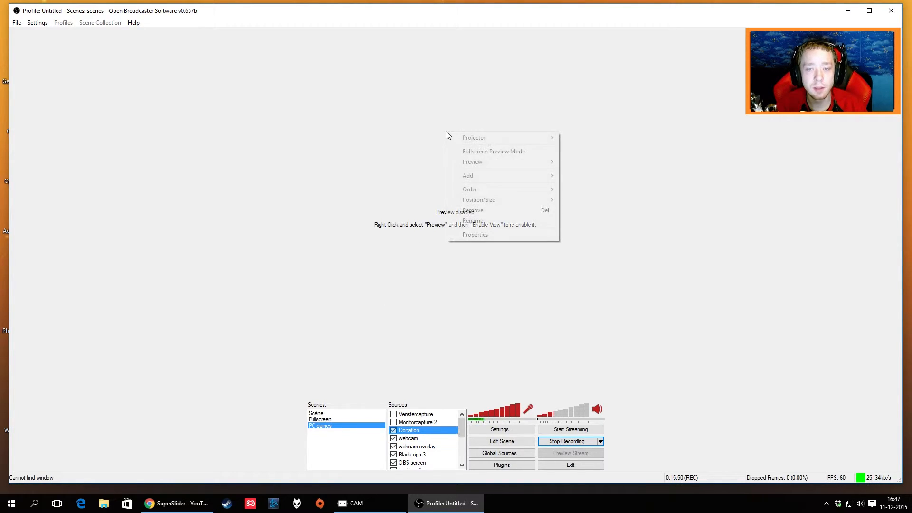
mouse_move(506, 163)
click(595, 187)
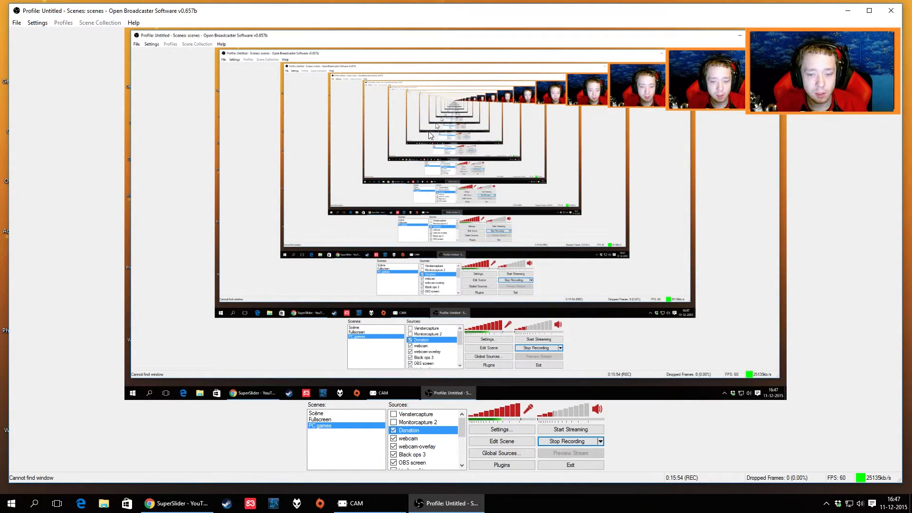
mouse_move(426, 10)
mouse_down()
mouse_move(402, 40)
mouse_move(399, 32)
mouse_move(433, 21)
mouse_move(453, 32)
mouse_move(429, 11)
mouse_move(405, 16)
mouse_move(425, 13)
mouse_up()
click(390, 494)
drag(492, 61, 366, 77)
click(817, 127)
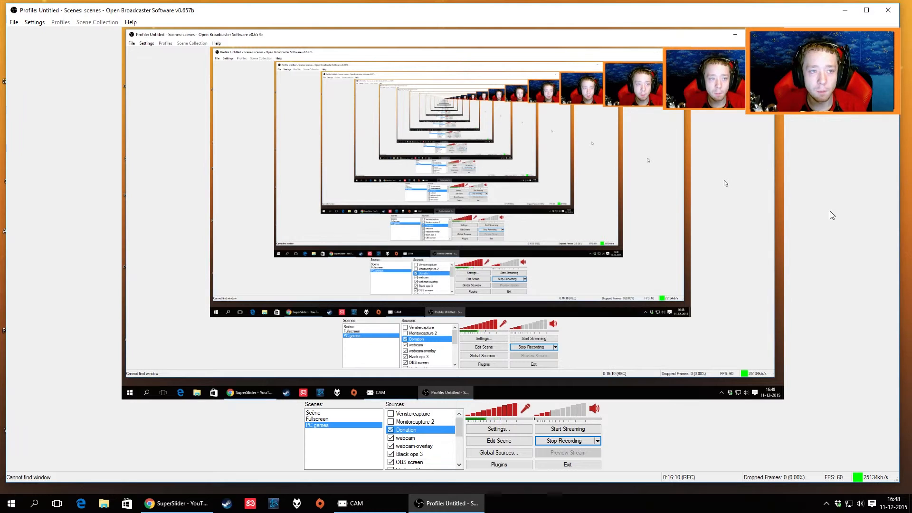
Disable the preview view again.
right_click(485, 215)
mouse_move(524, 251)
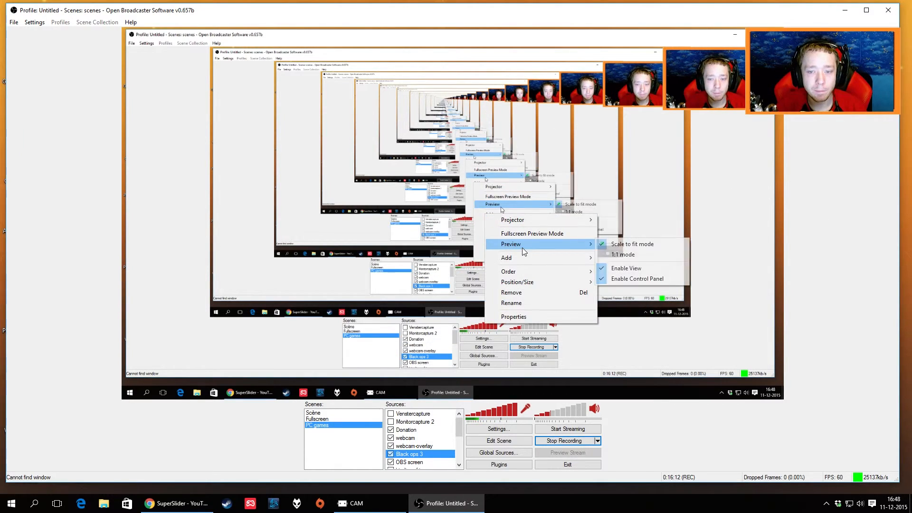
click(626, 268)
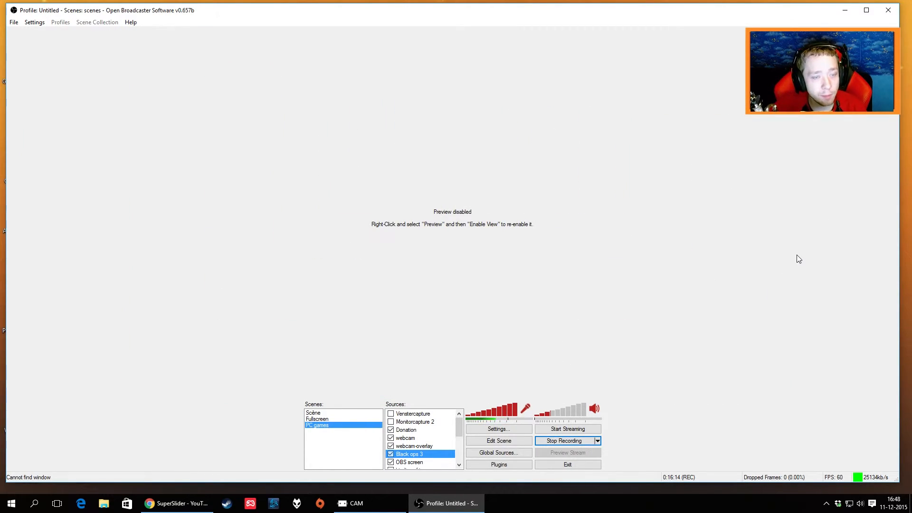